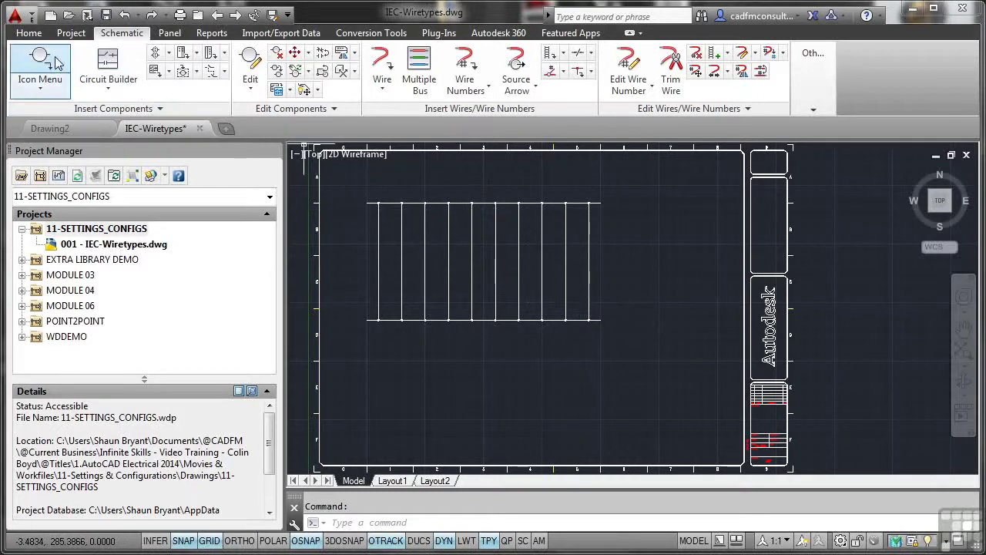
On the Home tab, select the top horizontal wire, then cancel the selection.
click(30, 33)
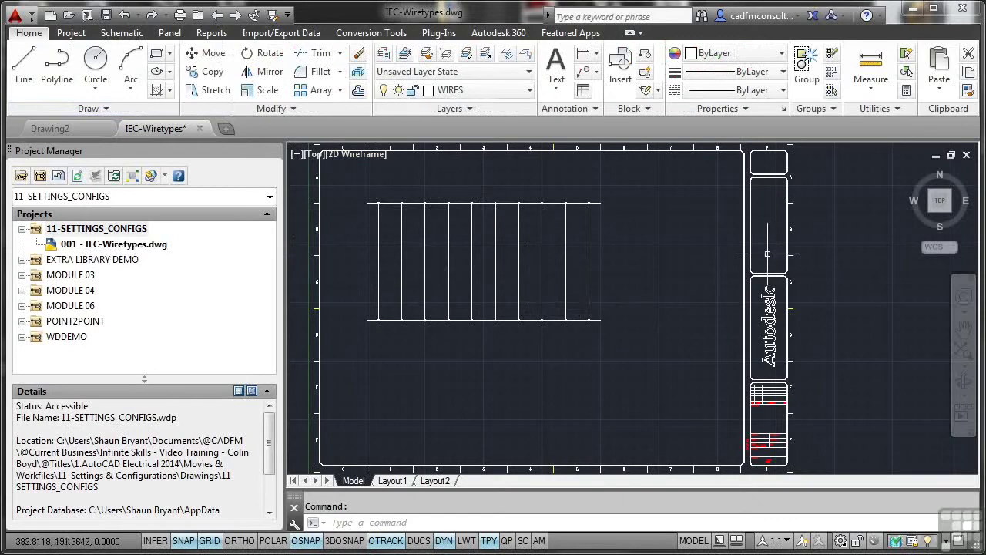
click(508, 203)
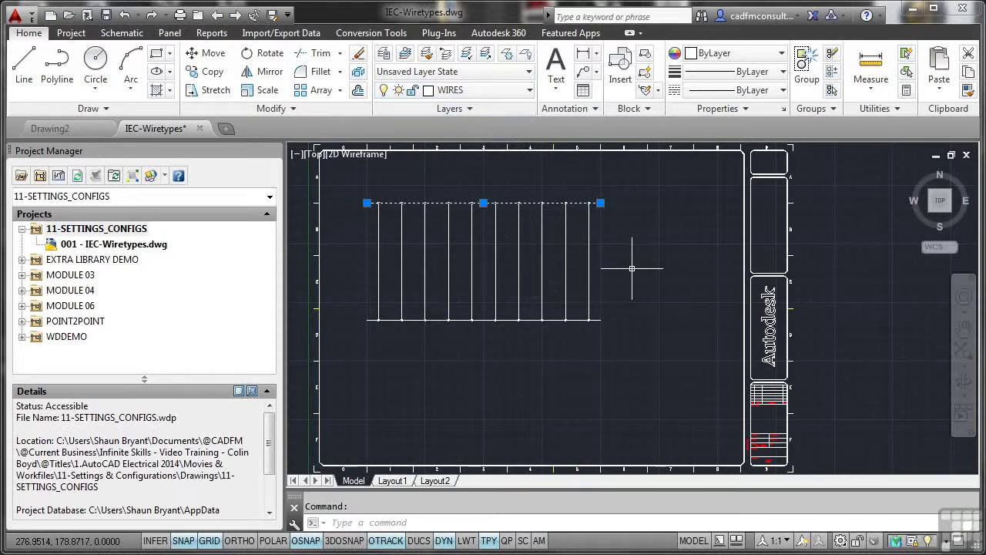
key(Escape)
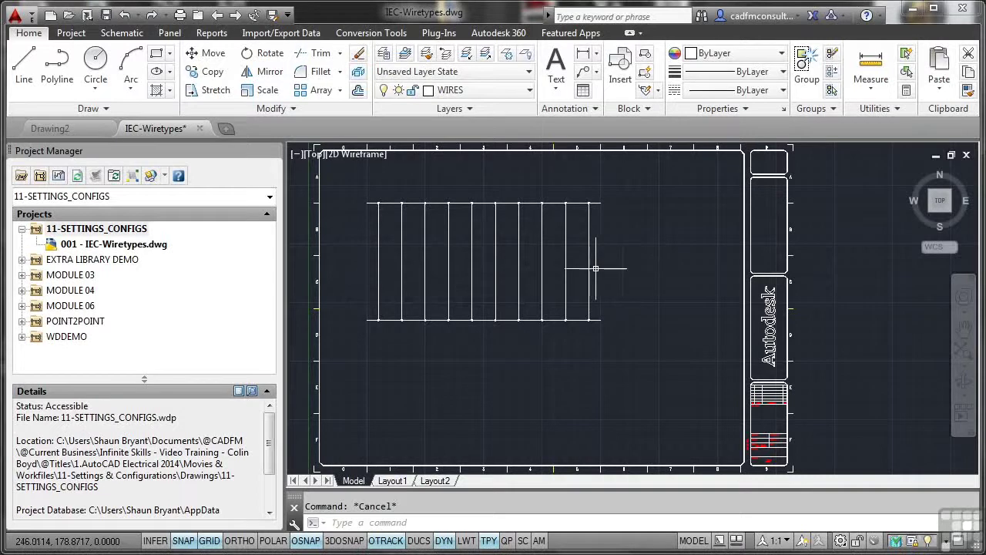
Open the 11-SETTINGS_CONFIGS project properties at the Wire Numbers page (format %N, sequential, increment 1).
click(98, 231)
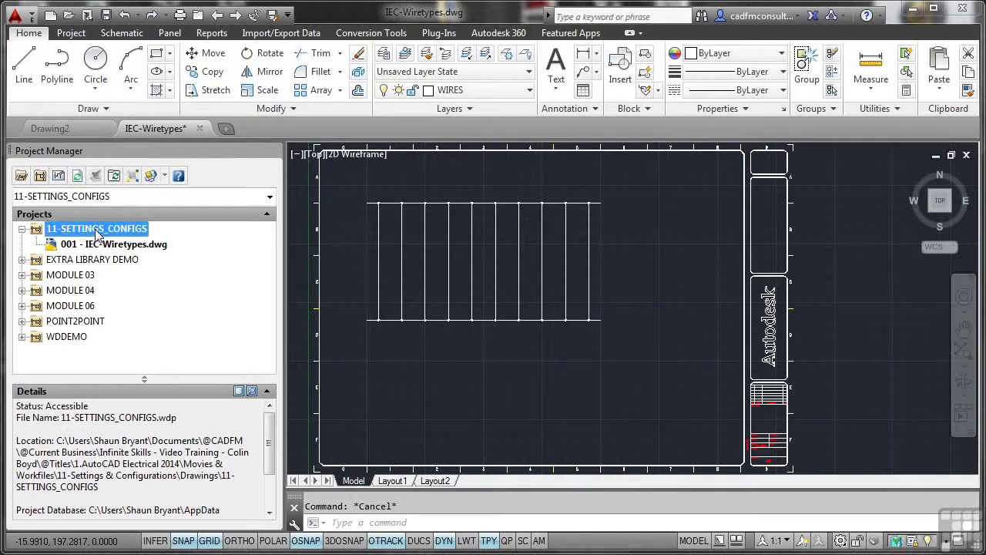
right_click(98, 231)
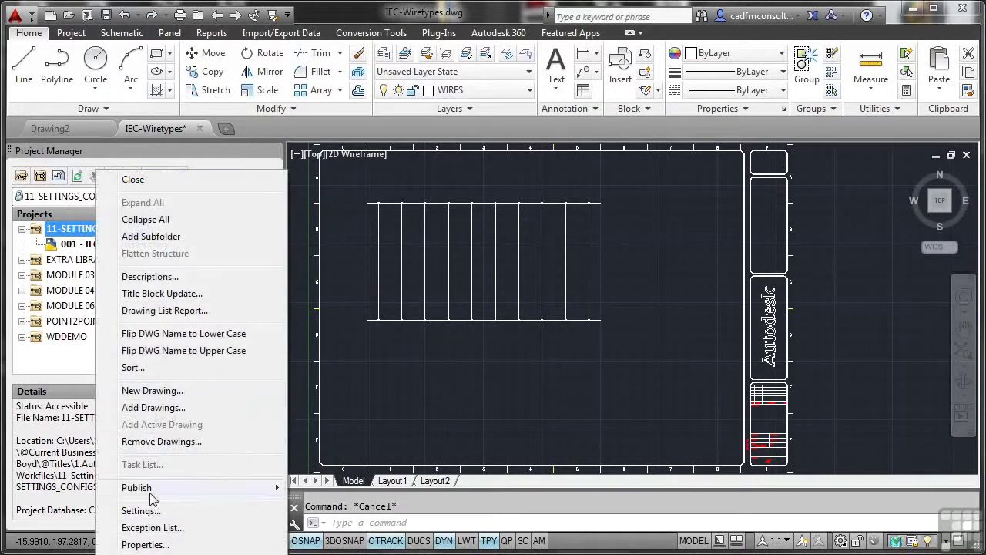
click(146, 545)
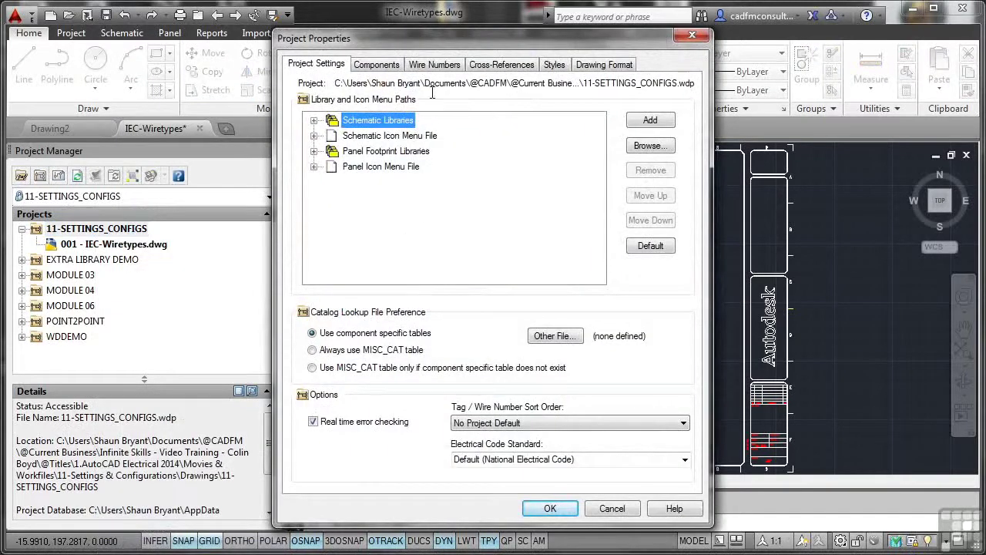
click(433, 67)
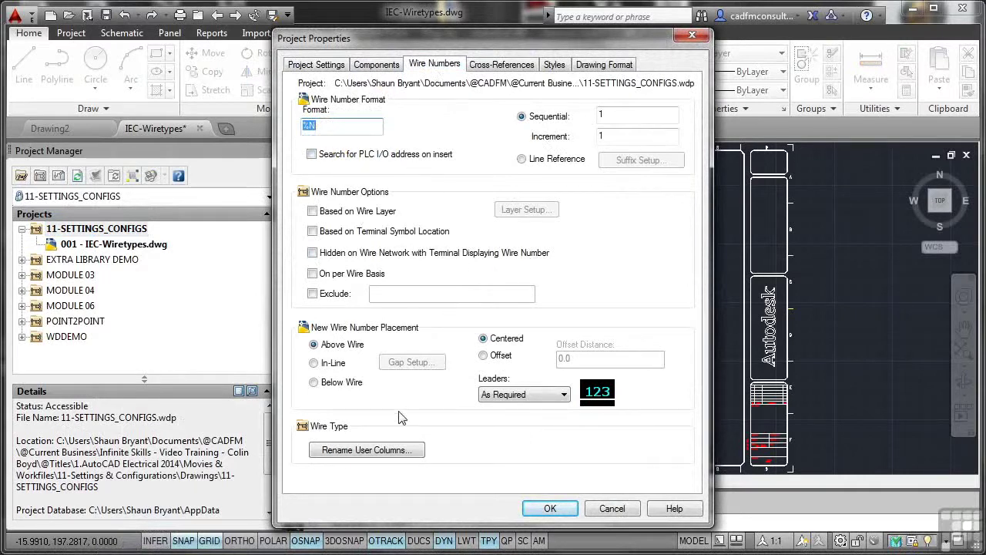
click(362, 450)
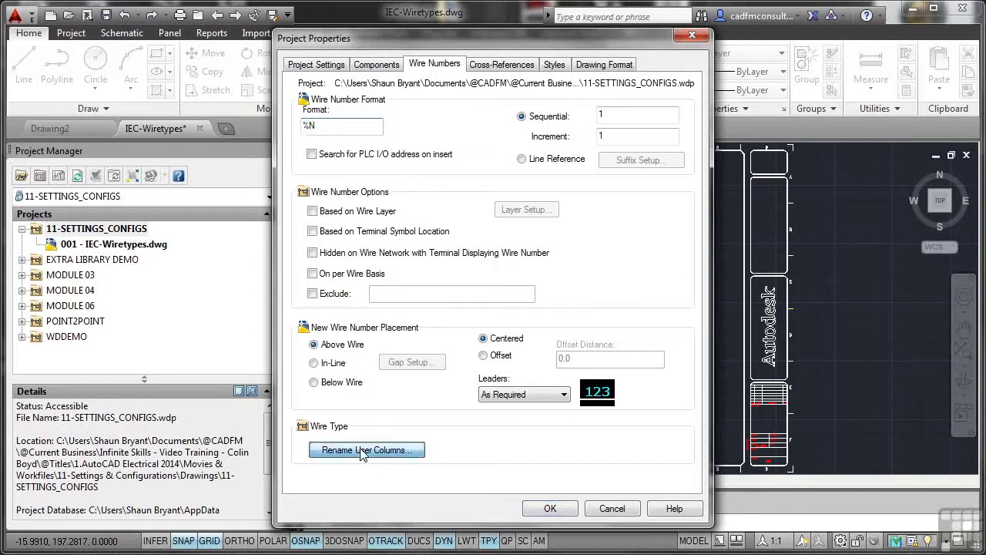
Retitle user wire-type columns User1 to 'TYPE' and User2 to 'PART #'.
click(483, 164)
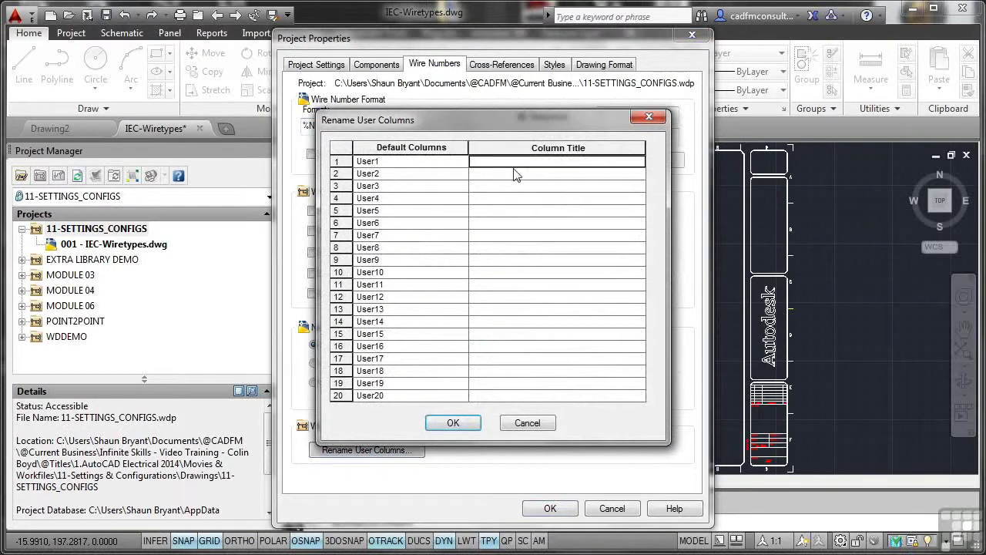
text(TYPE)
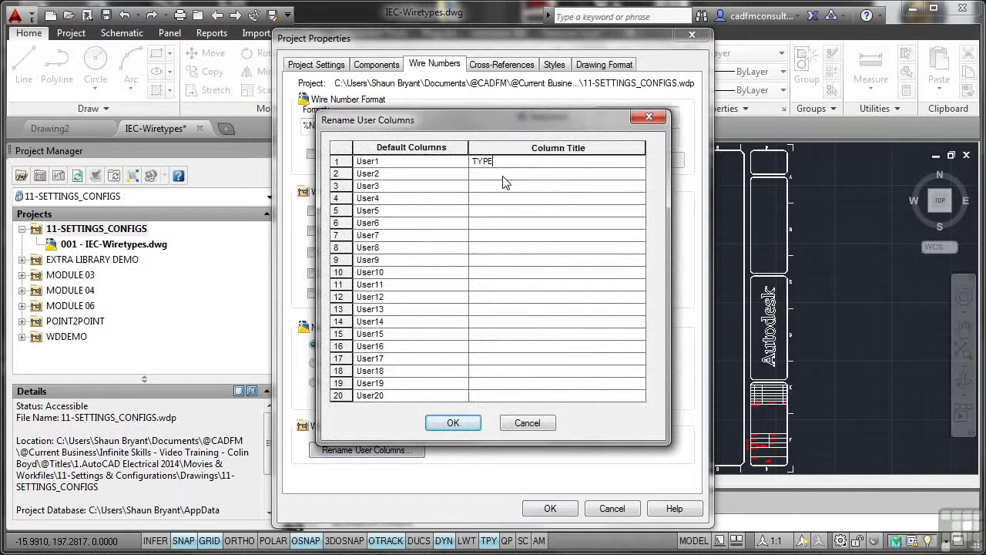
click(503, 177)
text(PART NO)
key(BackSpace)
key(BackSpace)
text(#)
click(439, 422)
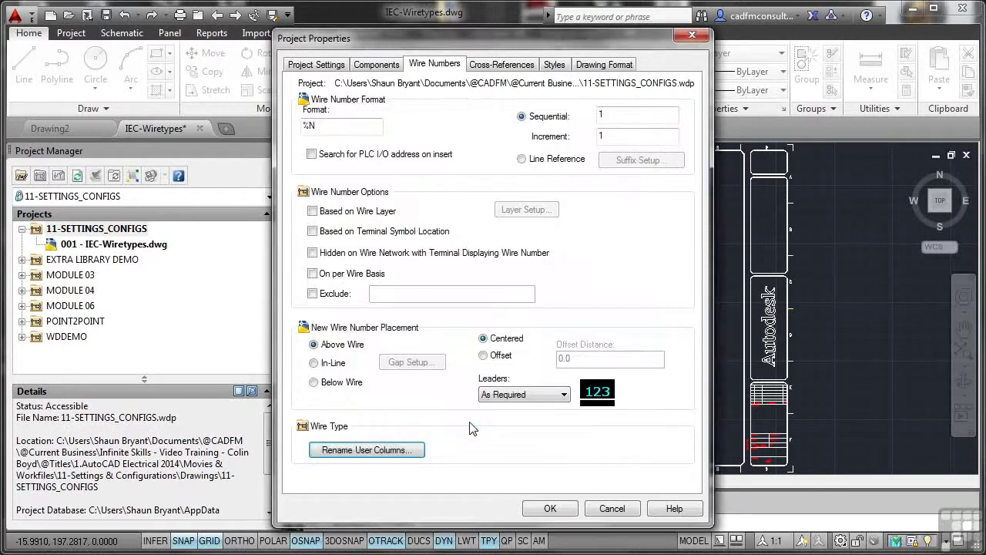
Apply the project properties and bring up the Create/Edit Wire Type table from the Schematic tab.
click(546, 508)
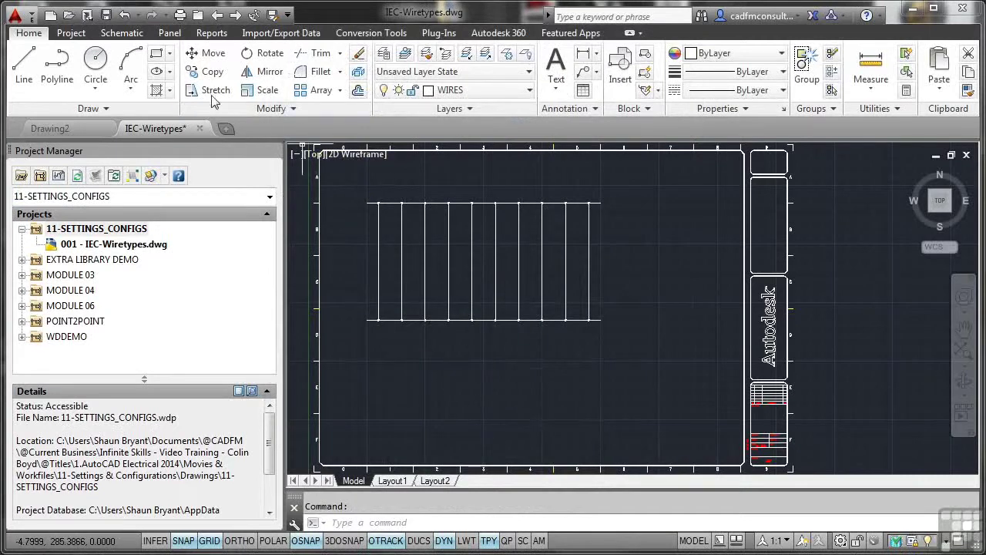
click(123, 34)
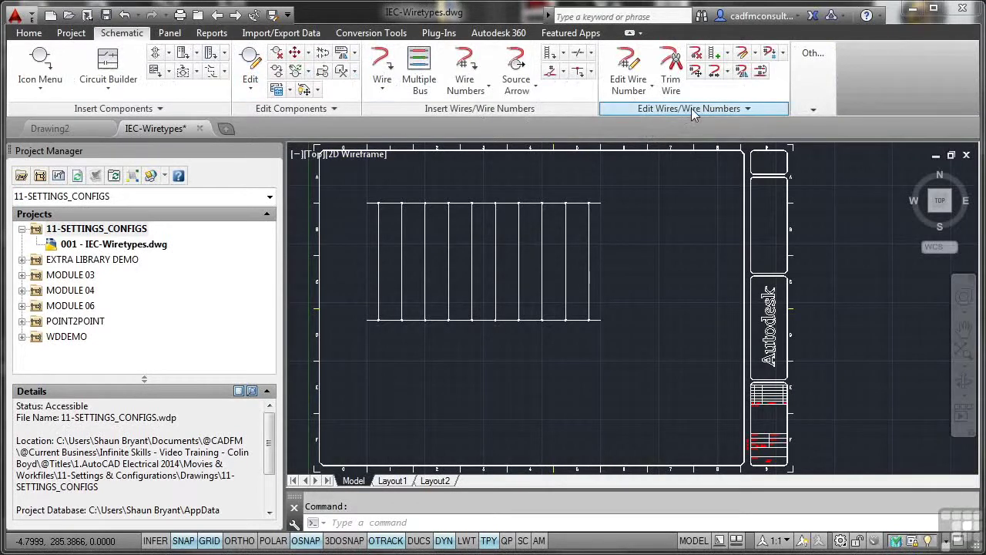
click(756, 56)
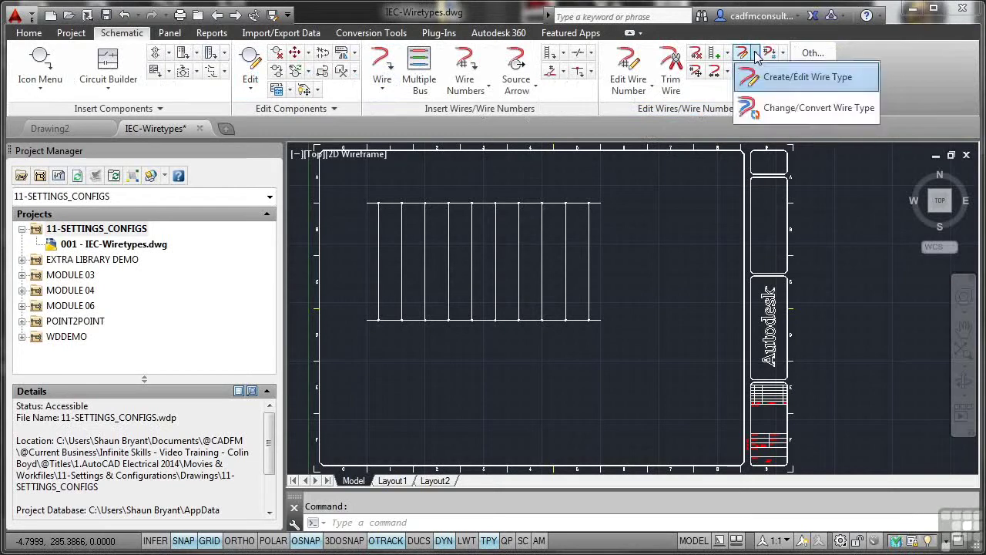
click(781, 82)
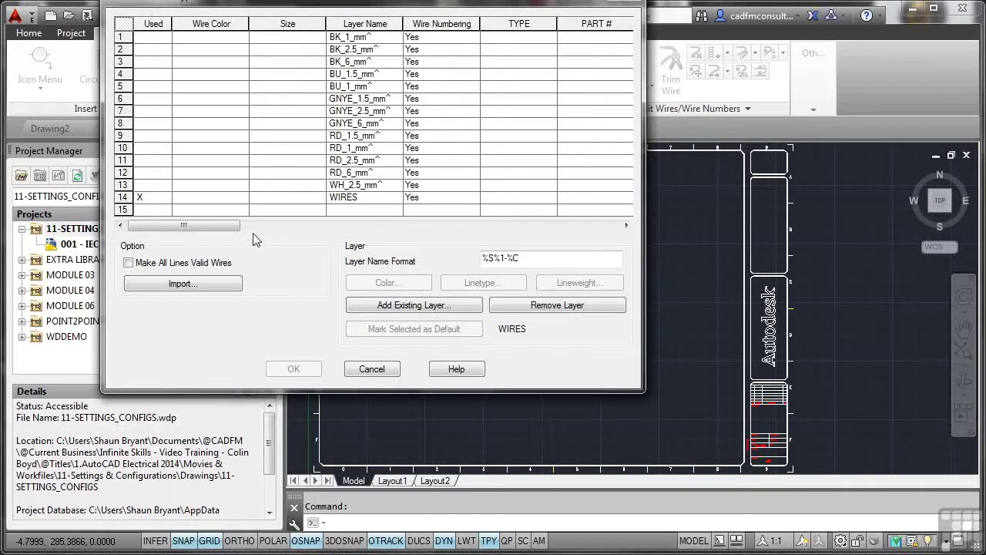
Fill row 15 with RED, 2.5mm sq, TYPE THHN, PART # 500, and save the table.
click(214, 210)
text(RED)
click(264, 213)
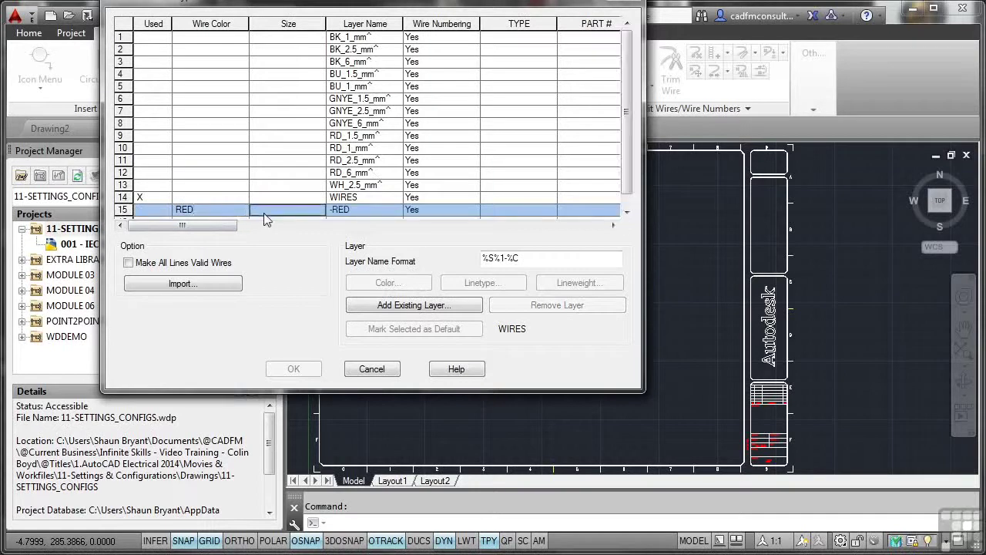
text(2.5mm sq.)
click(515, 210)
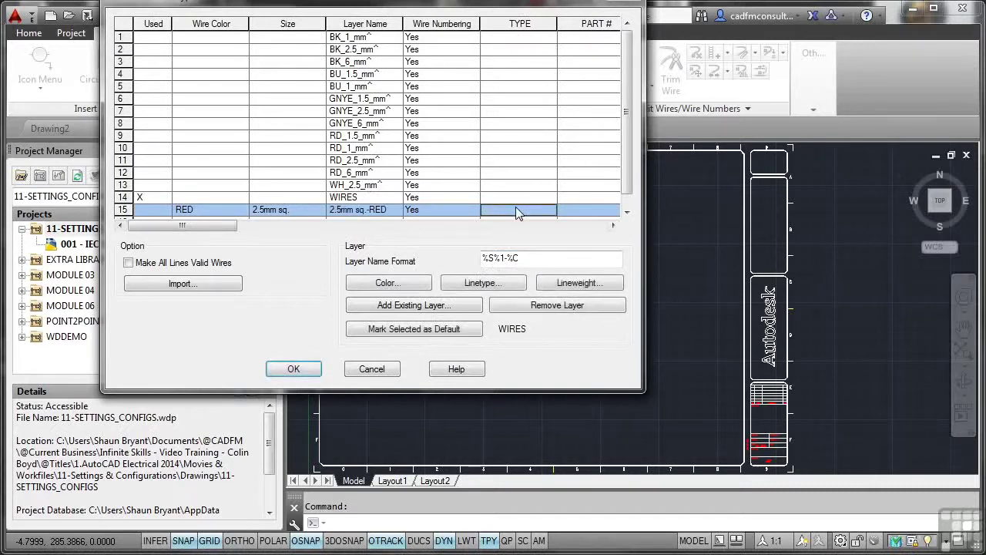
text(THHN)
click(570, 212)
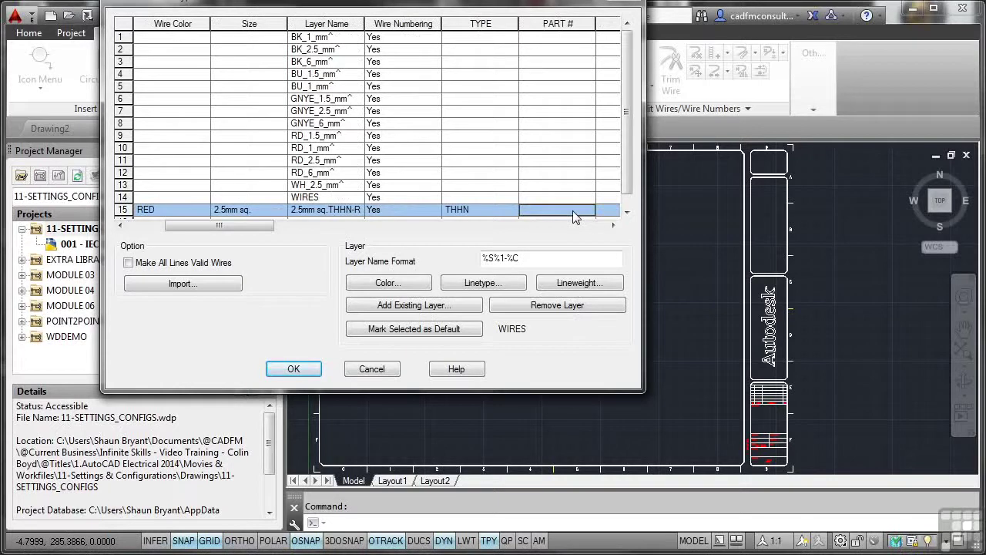
text(500)
click(294, 369)
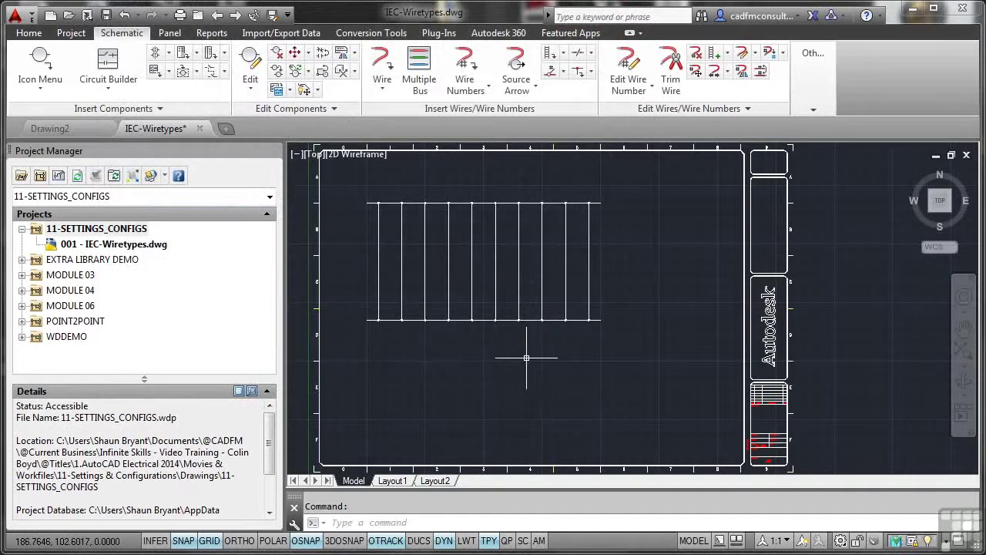
click(31, 35)
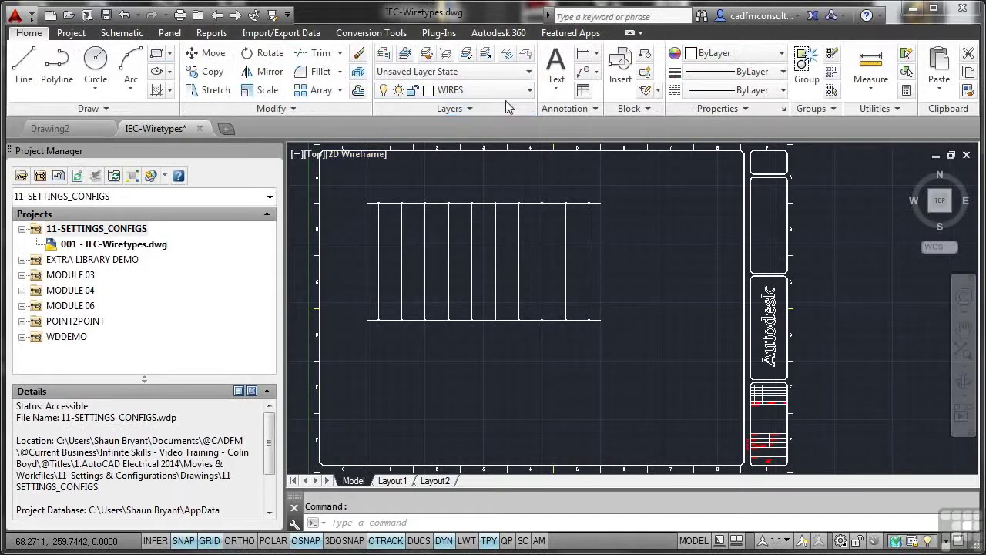
click(531, 91)
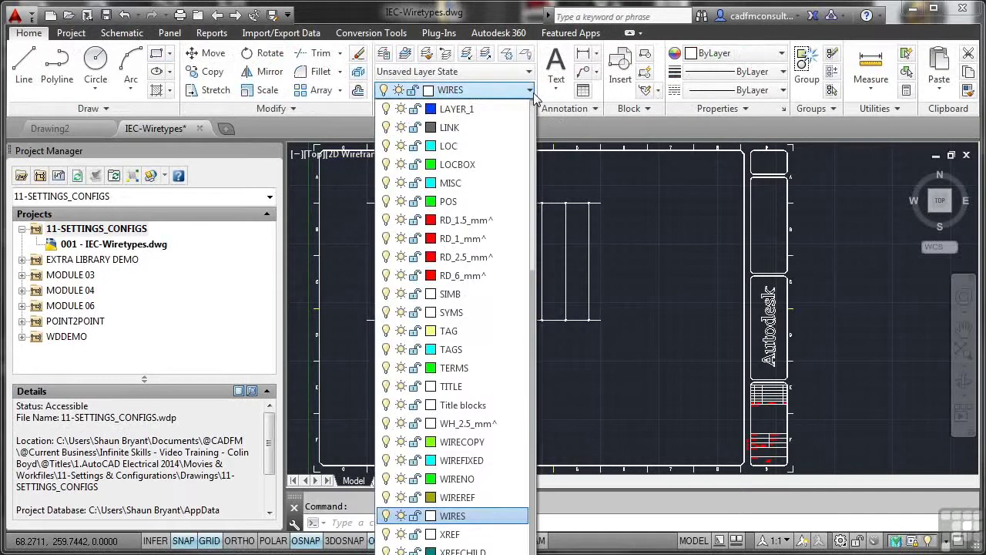
scroll(540, 225, up, 3)
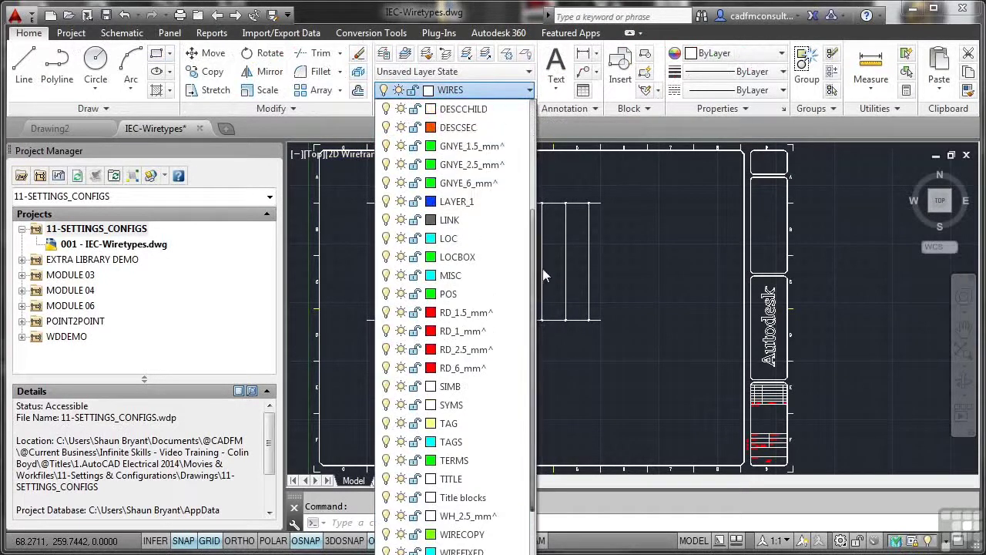
scroll(545, 200, up, 2)
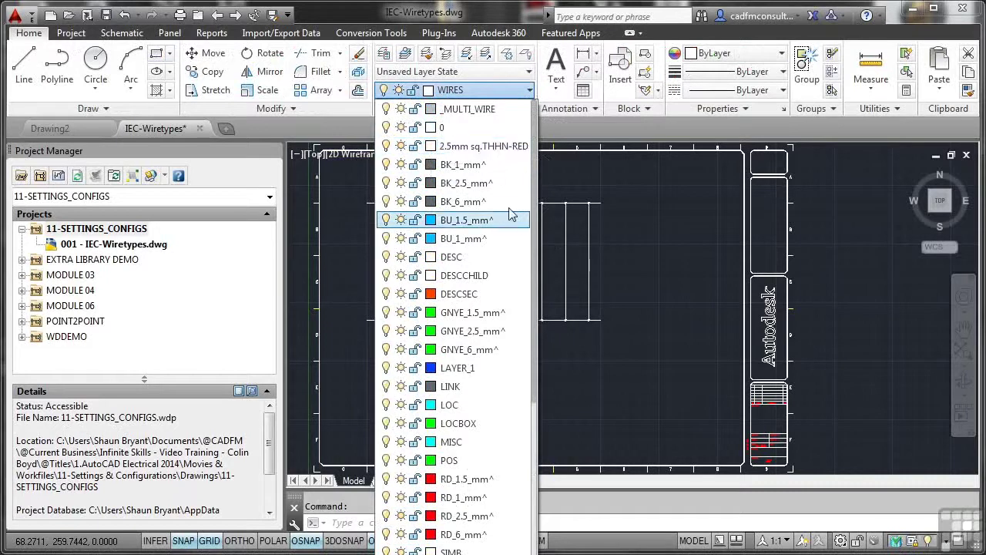
click(472, 146)
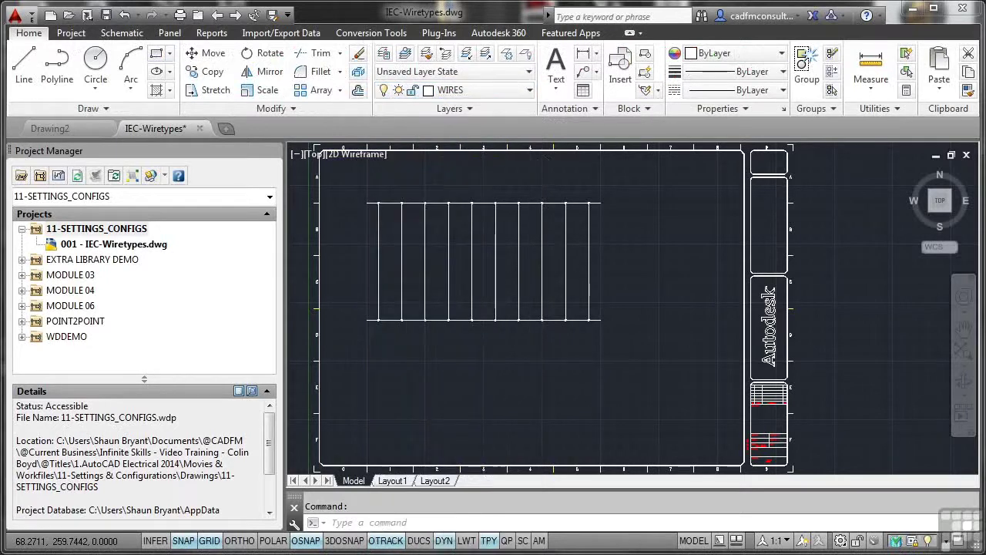
click(125, 33)
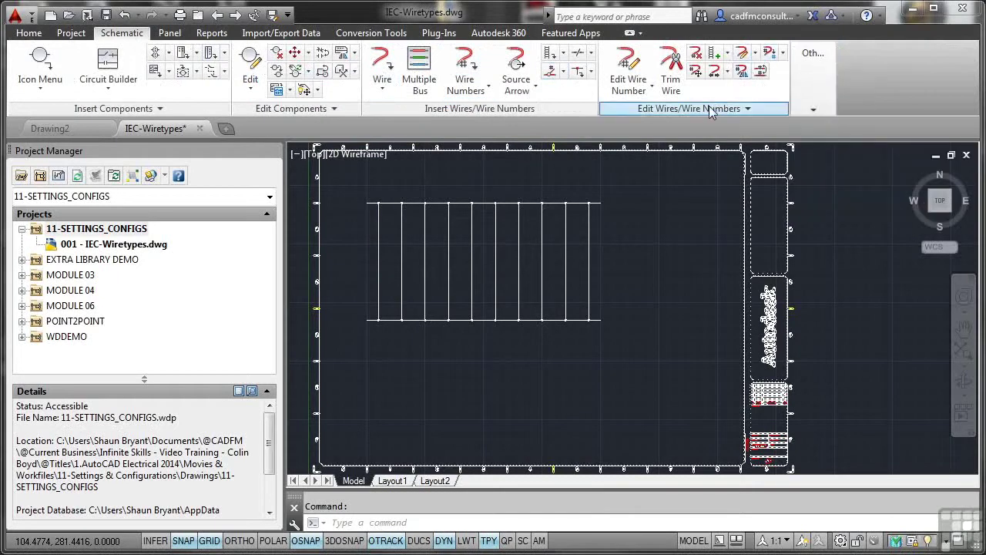
In Create/Edit Wire Type, assign colour red (index 1) to row 15's RED 2.5mm sq. THHN wire type.
click(755, 54)
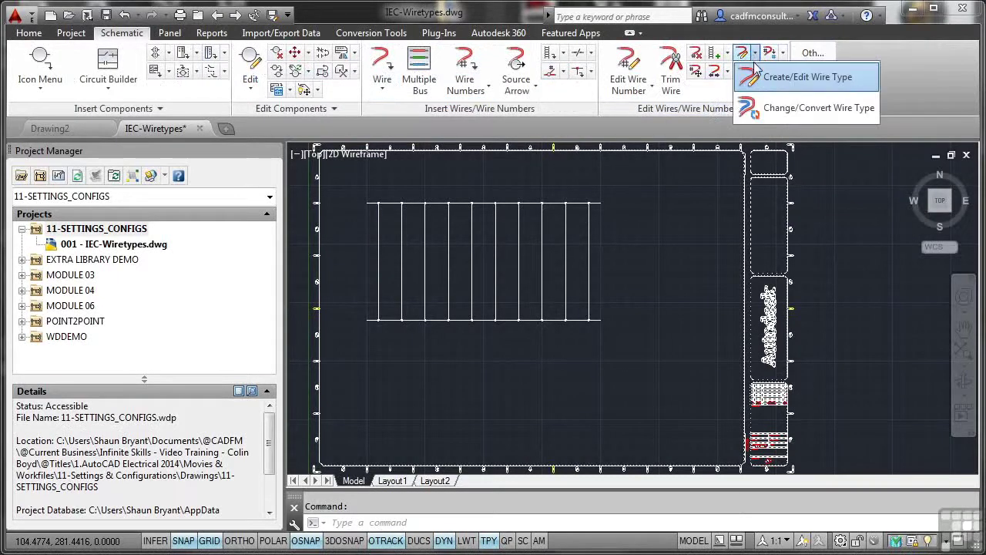
click(762, 77)
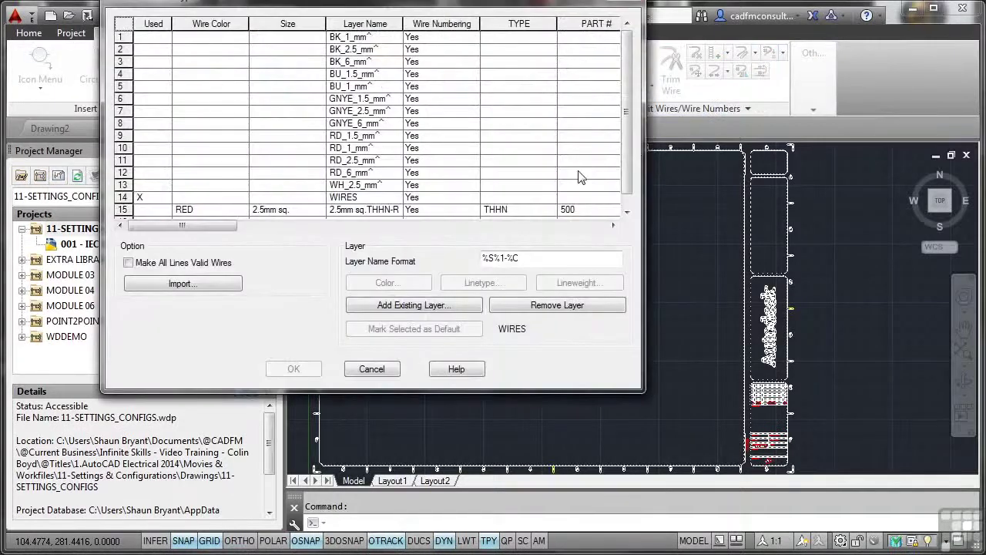
click(123, 209)
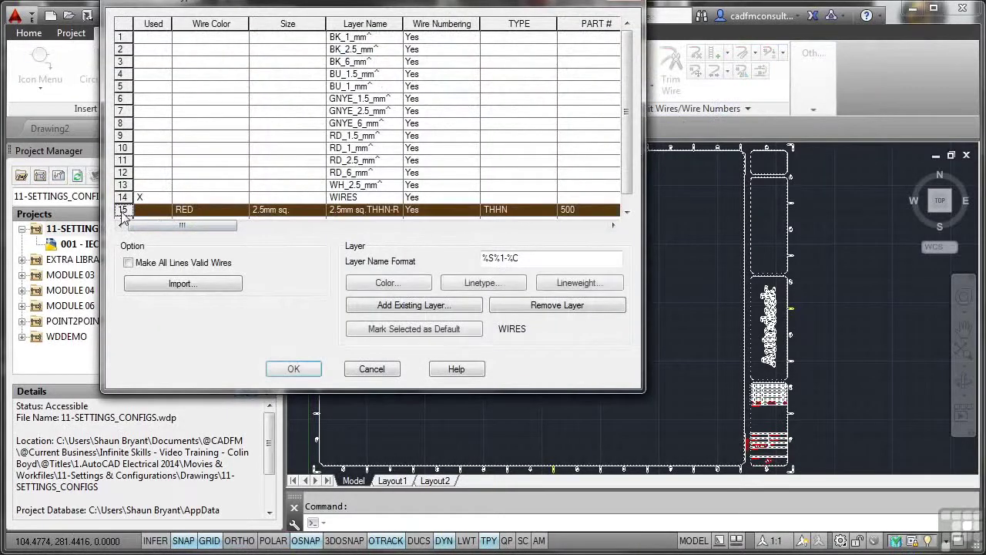
click(389, 285)
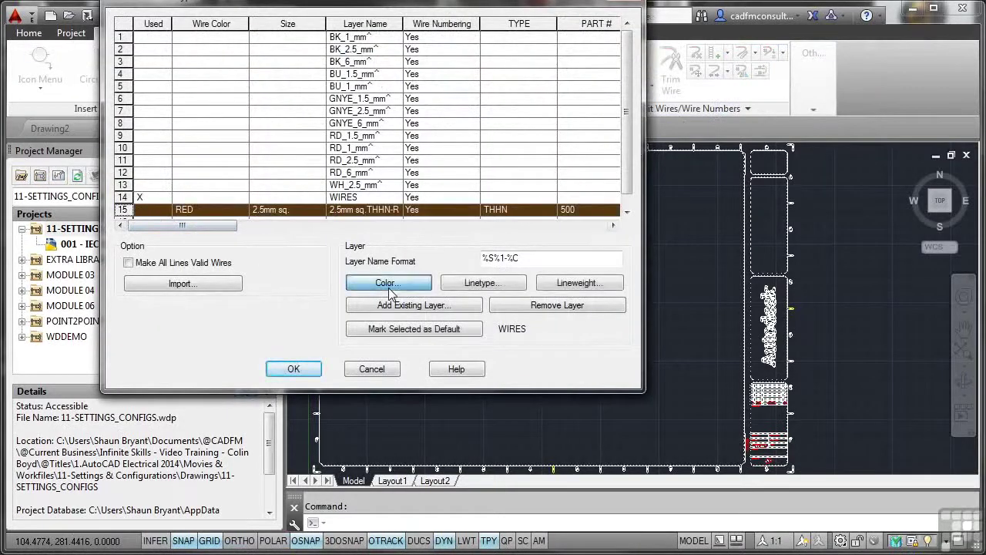
click(254, 239)
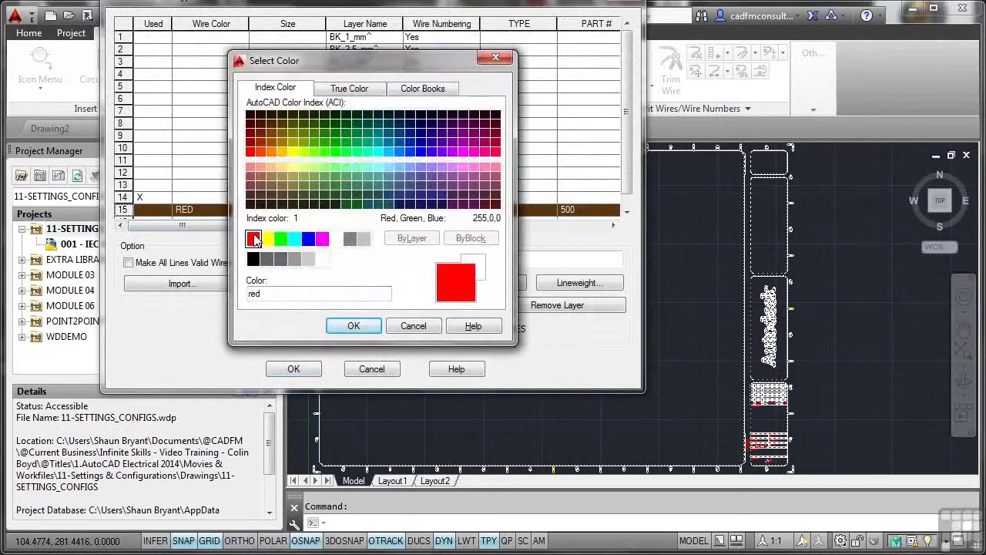
click(353, 325)
click(312, 369)
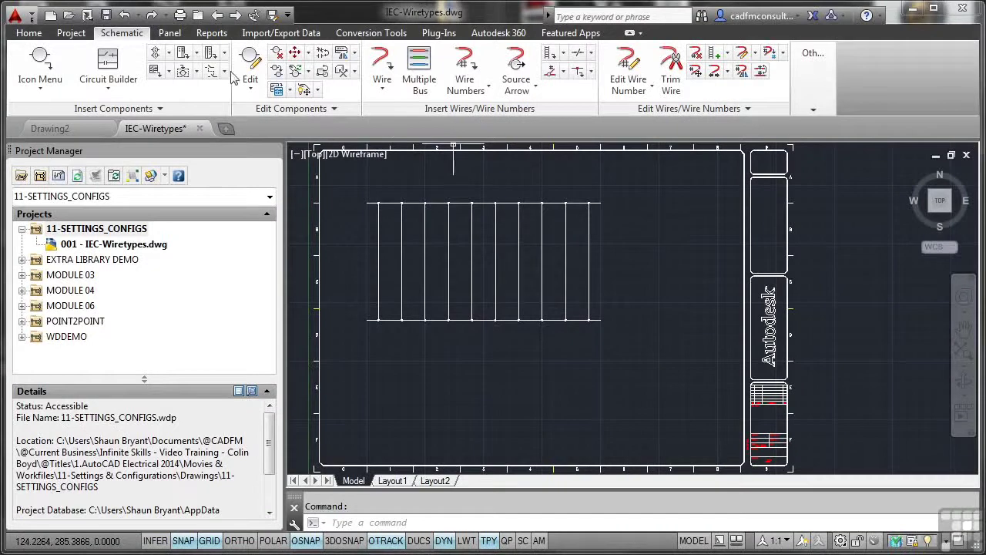
Check the Home tab layer list for the red 2.5mm sq.THHN-RED layer, leaving WIRES current.
click(29, 33)
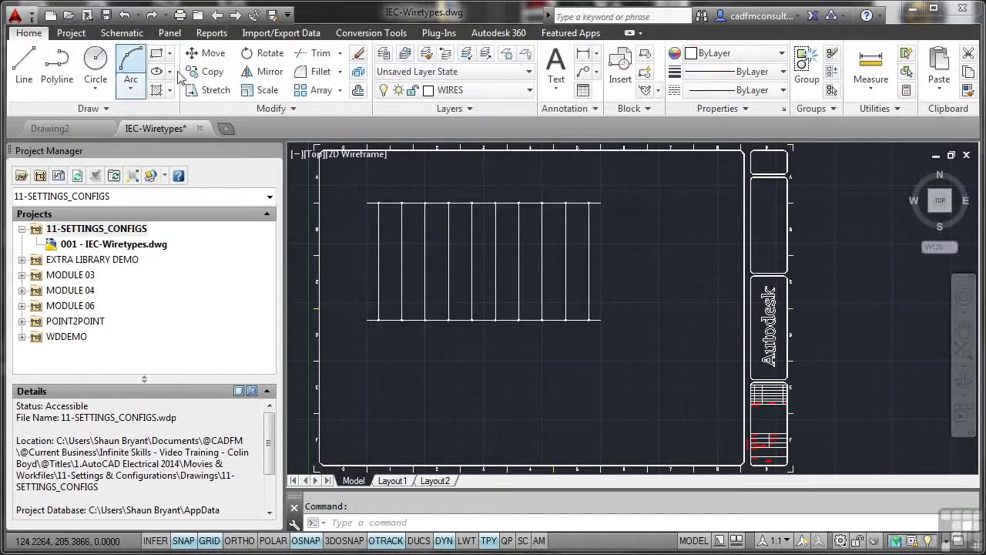
click(532, 88)
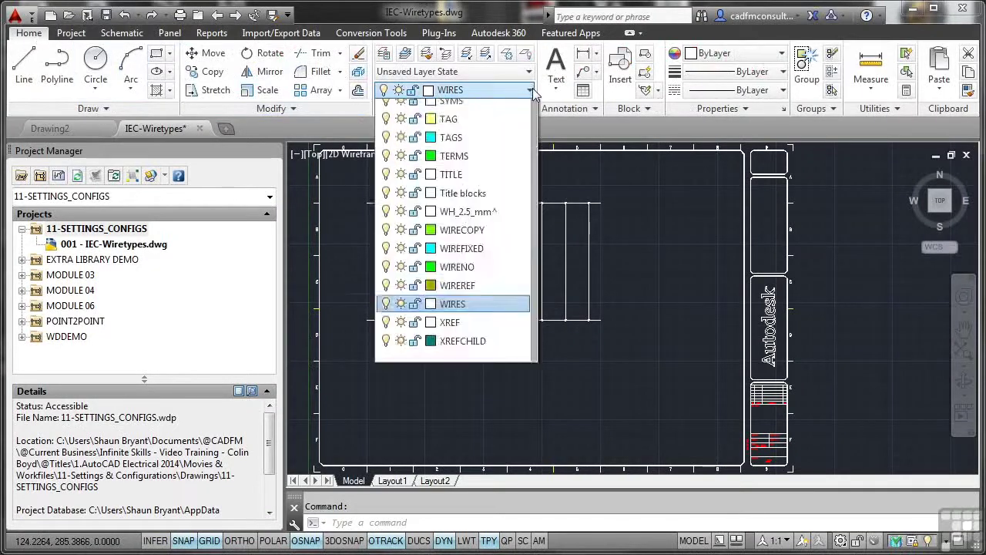
scroll(537, 331, up, 1)
drag(536, 331, 542, 169)
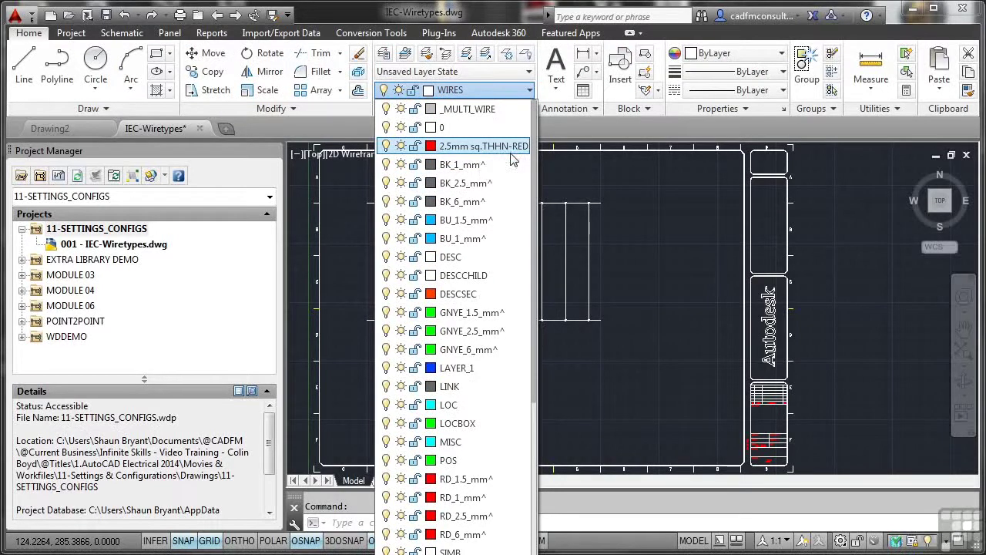
click(659, 306)
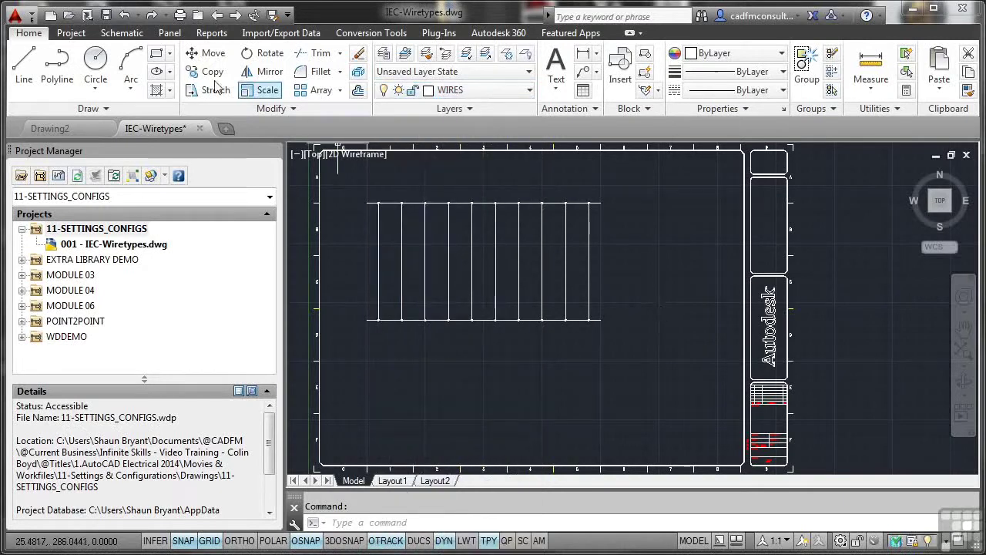
Start Change/Convert Wire Type from the Schematic tab's wire type commands.
click(128, 39)
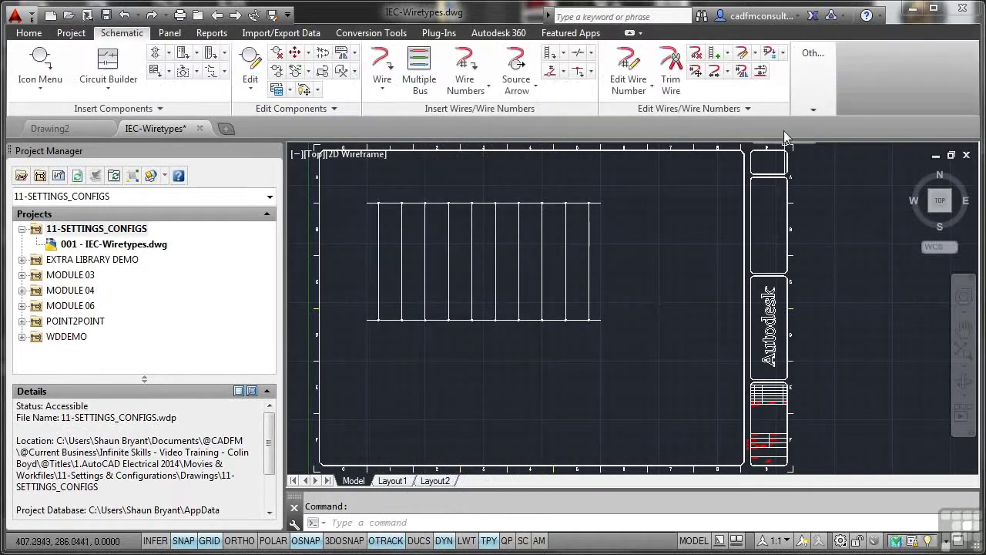
click(755, 54)
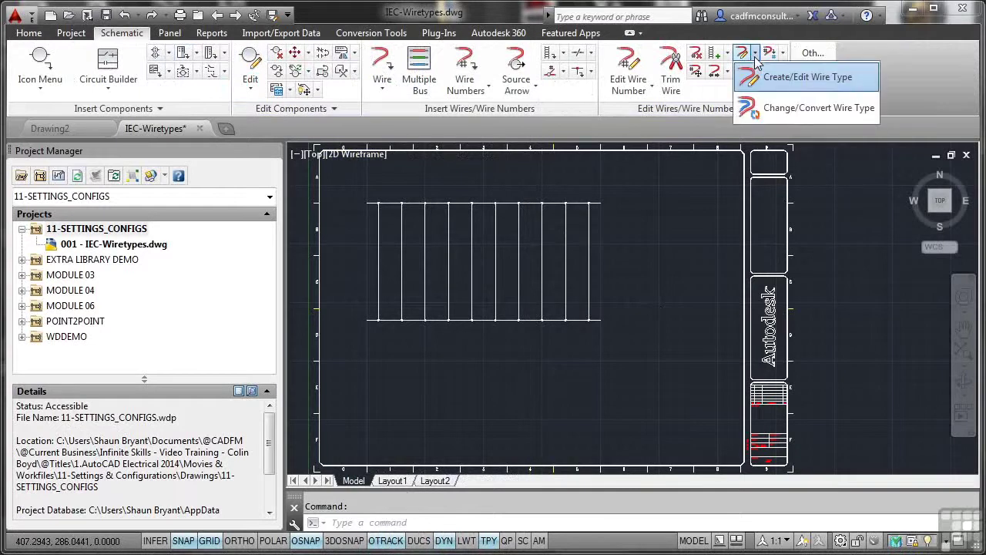
click(798, 109)
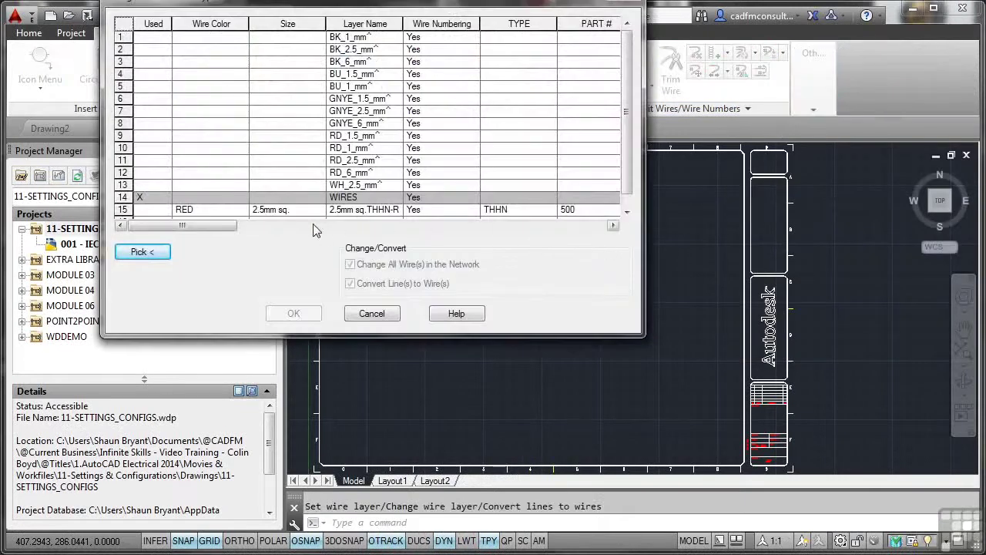
Choose RED 2.5mm sq. THHN, adjust Change All and Convert Lines, test-pick grid wires, and accept.
click(125, 211)
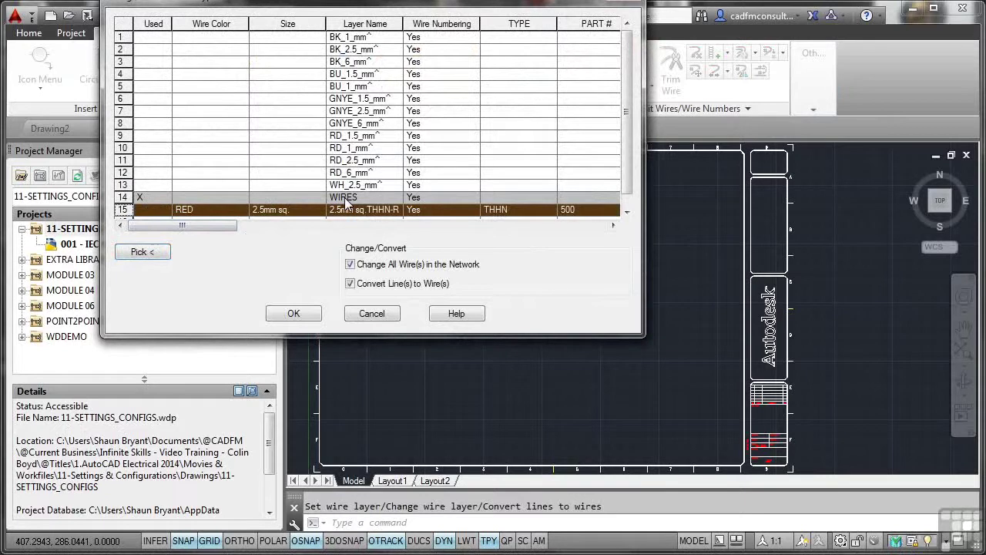
click(351, 284)
click(351, 264)
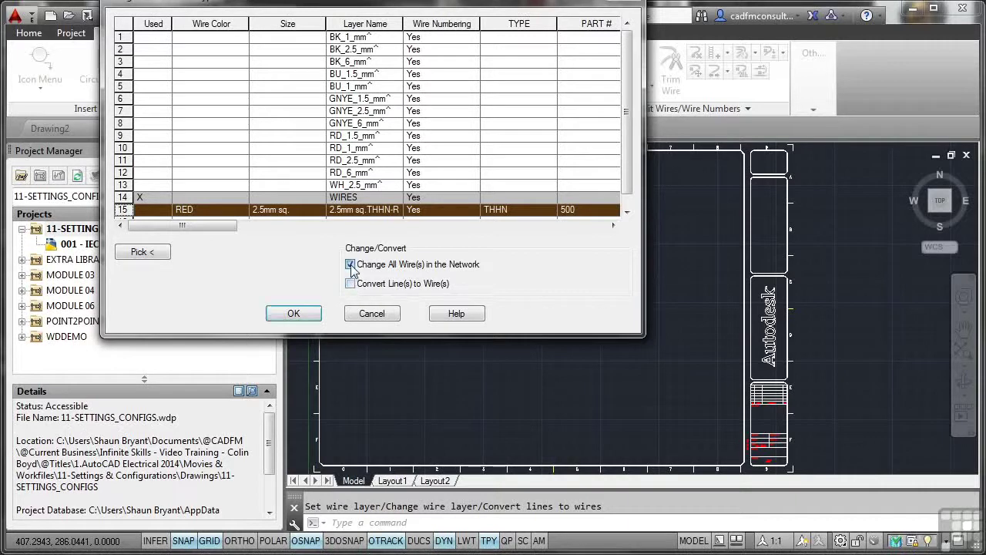
click(162, 254)
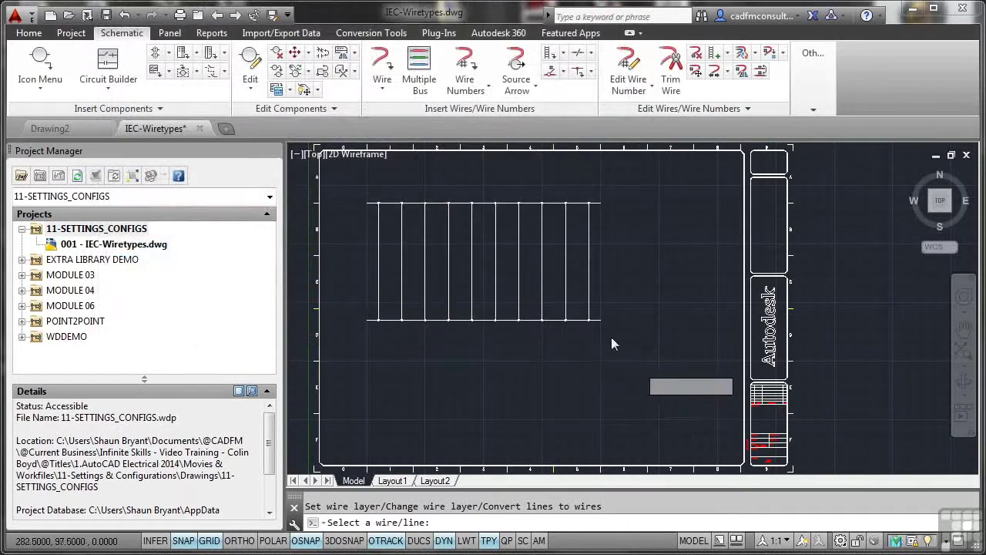
click(616, 364)
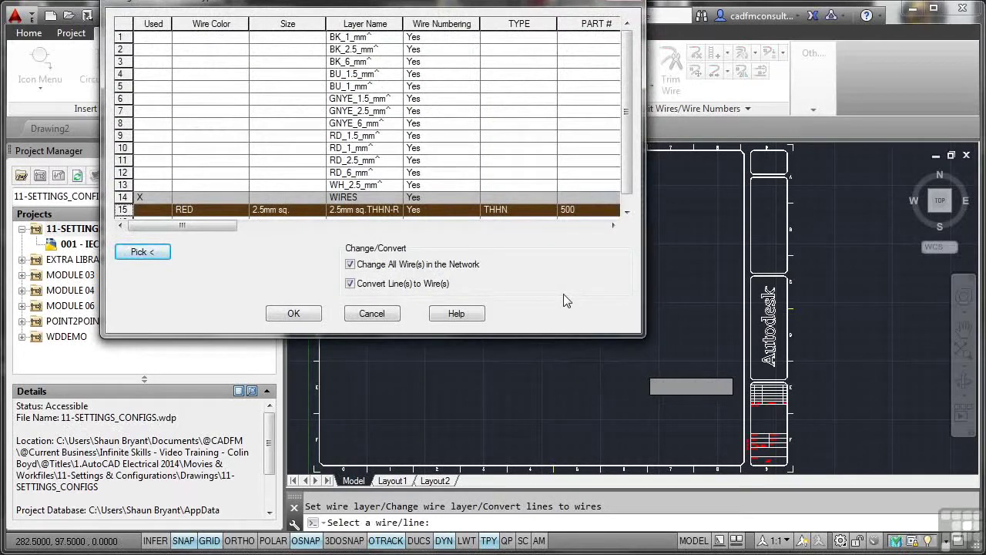
click(350, 265)
click(162, 248)
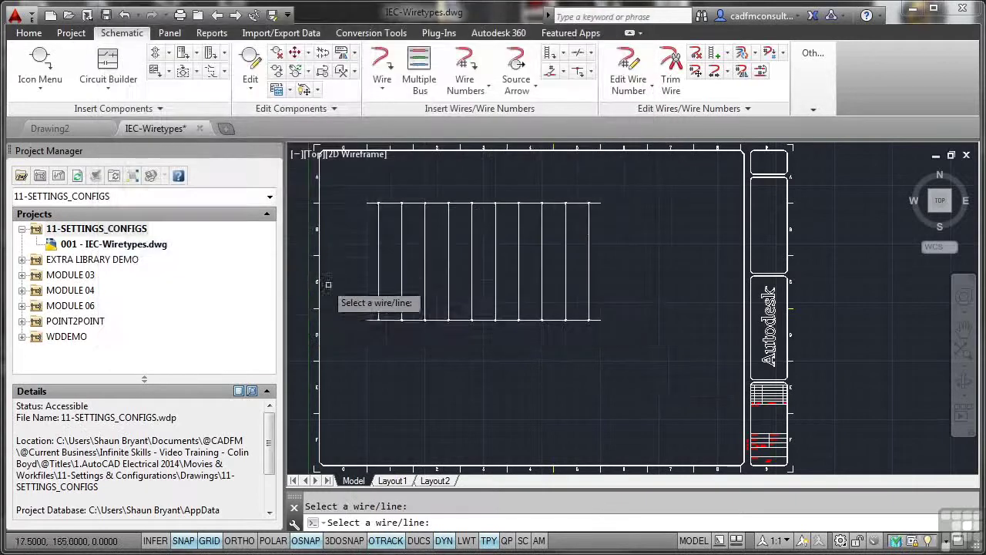
click(389, 320)
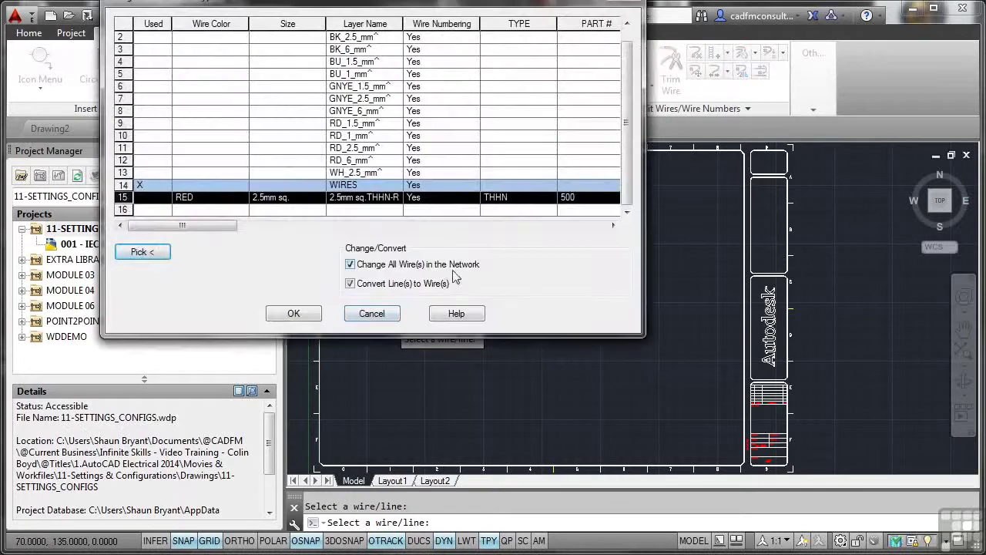
click(142, 251)
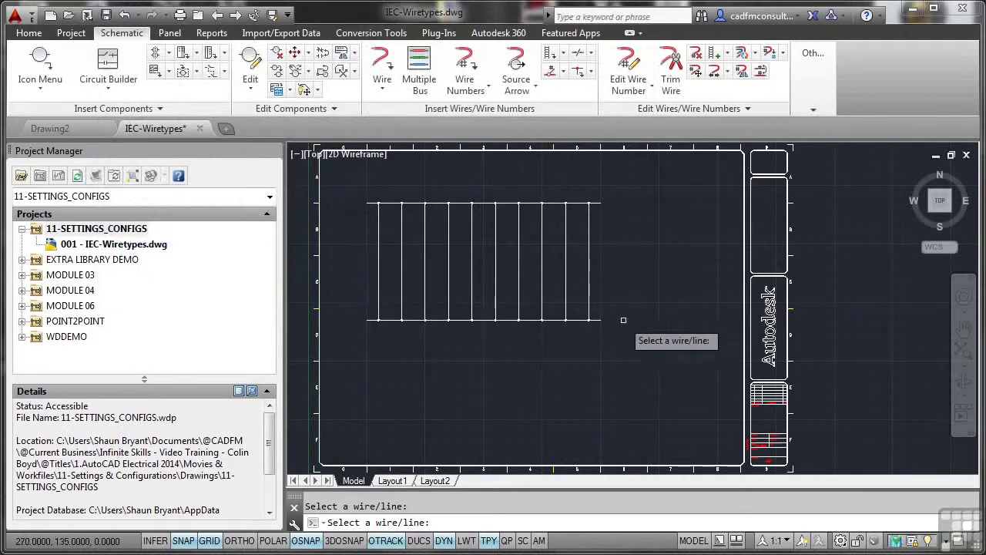
click(578, 203)
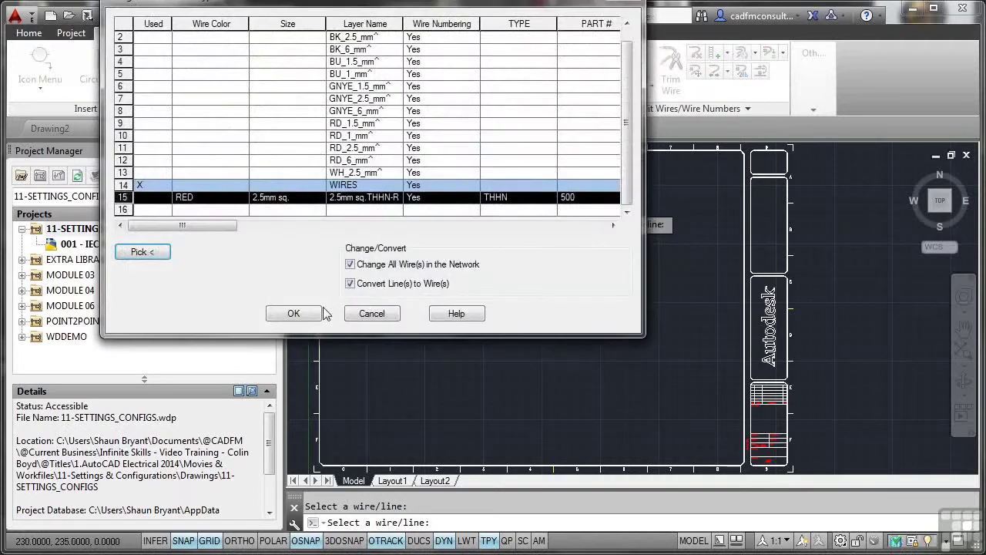
click(315, 313)
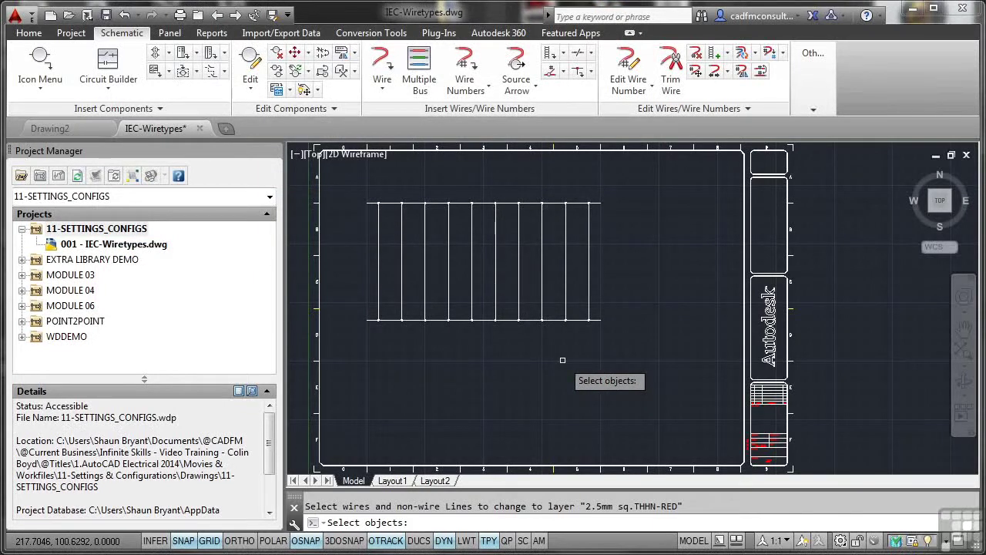
Window-select all 12 grid wires to convert them to the 2.5mm sq.THHN-RED layer, then inspect the grid.
click(632, 356)
click(358, 180)
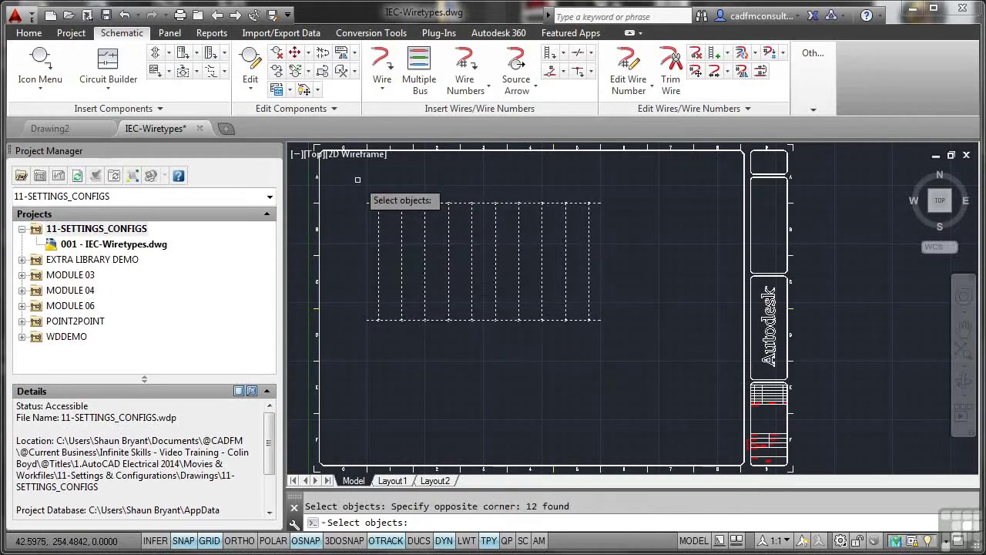
key(Return)
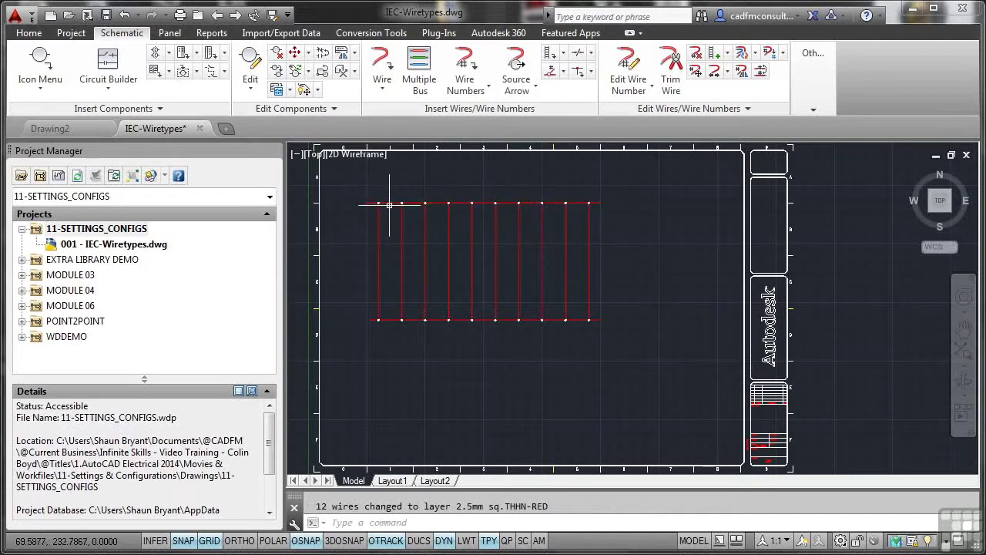
scroll(395, 204, up, 5)
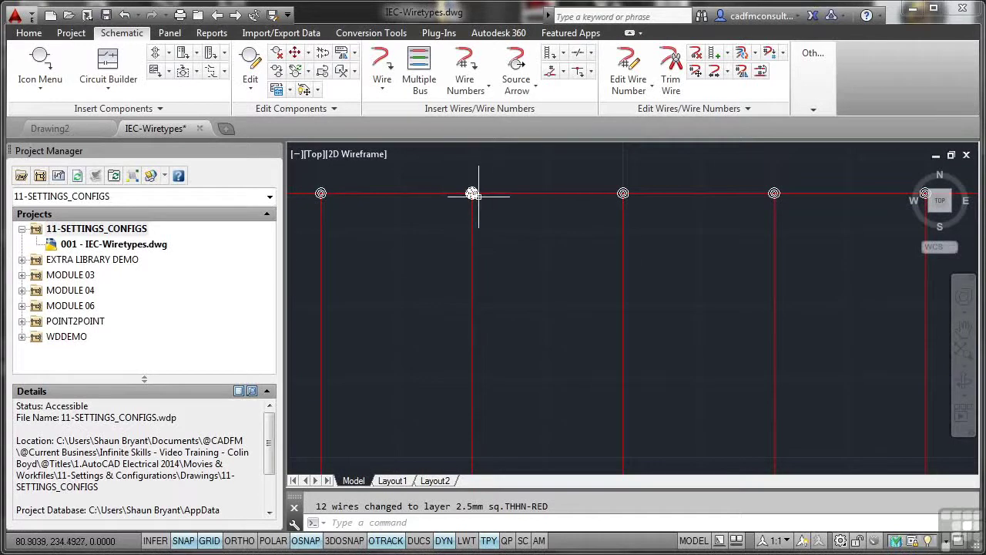
mouse_move(473, 193)
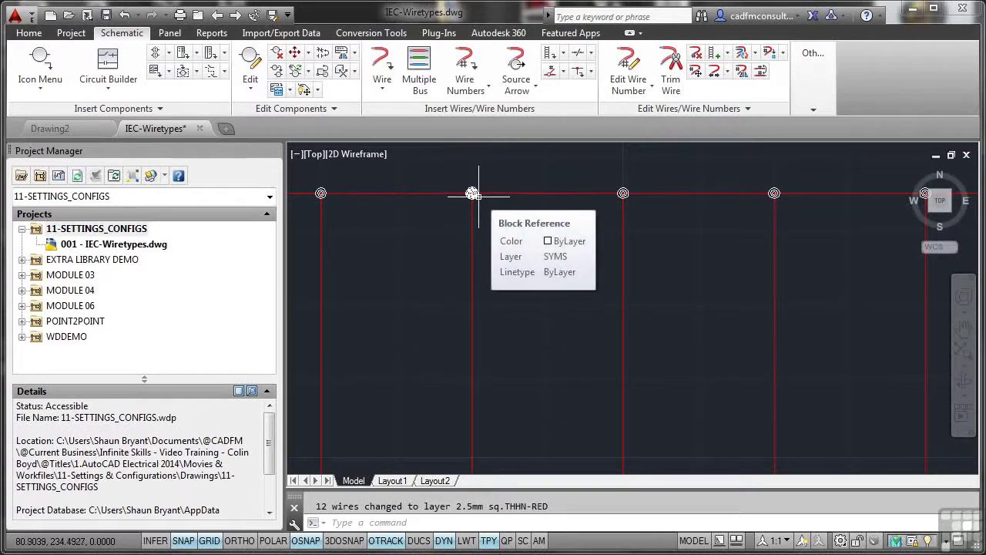
scroll(532, 270, down, 5)
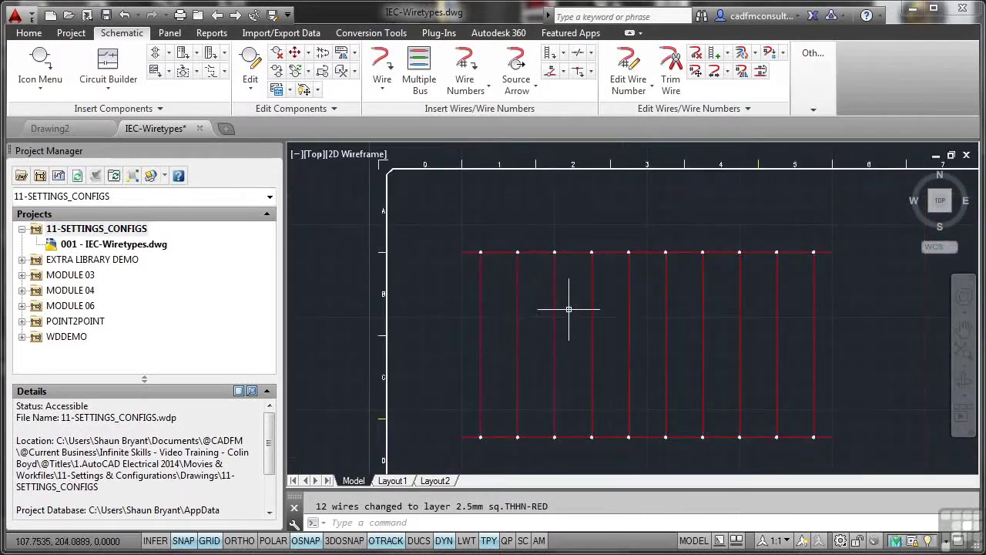
mouse_move(568, 309)
middle_down()
mouse_move(557, 262)
mouse_move(542, 261)
middle_up()
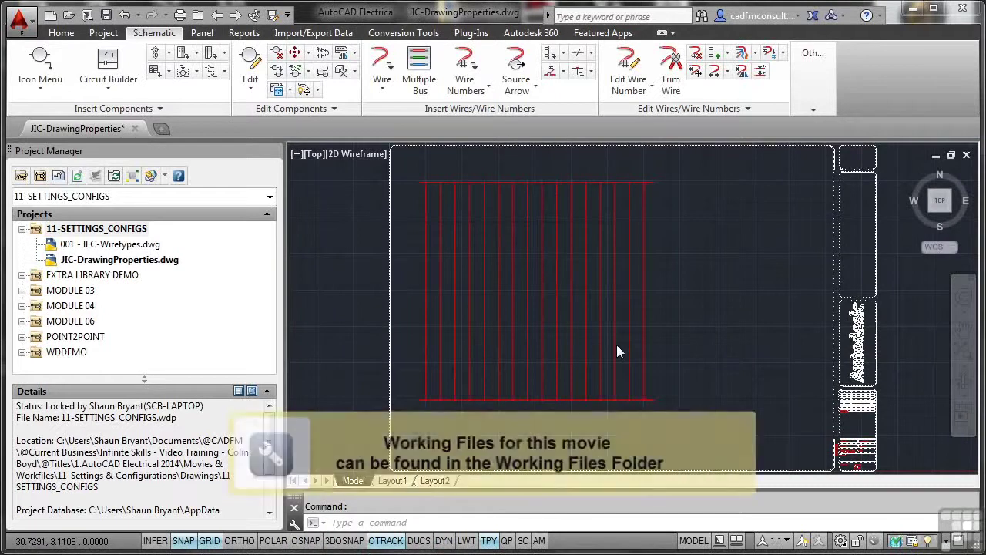
Remove JIC-DrawingProperties.dwg from the project, confirming with Yes, leaving only 001 - IEC-Wiretypes.dwg.
click(100, 263)
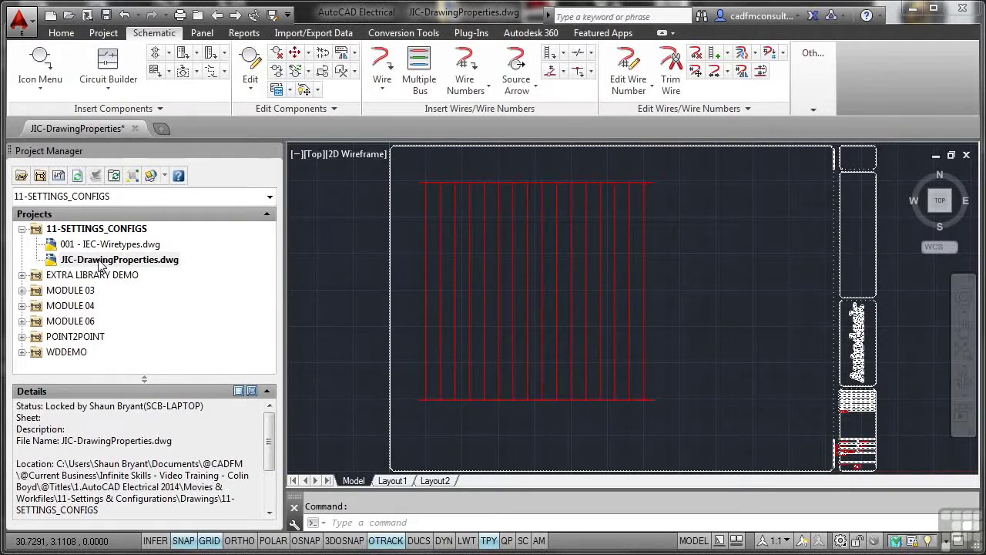
right_click(134, 260)
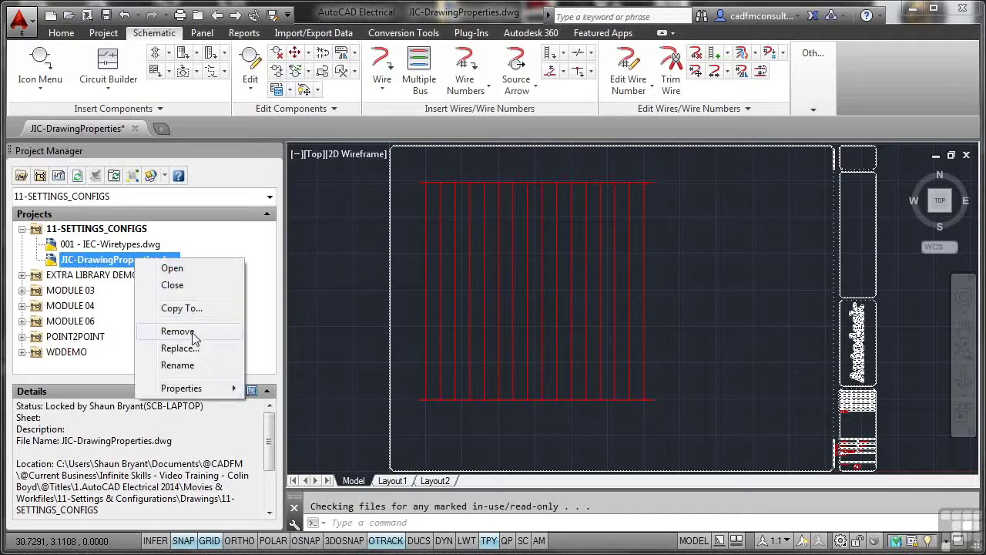
click(193, 333)
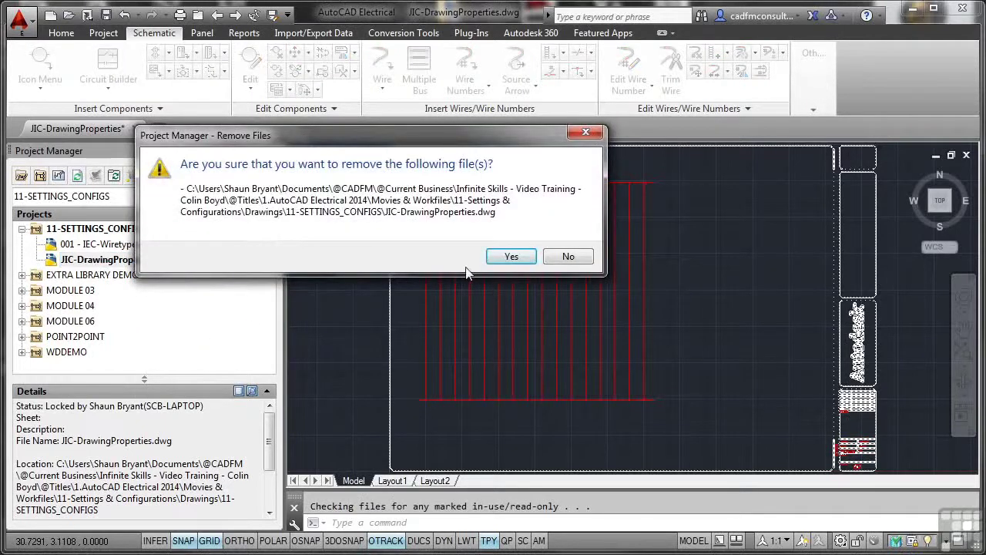
click(511, 257)
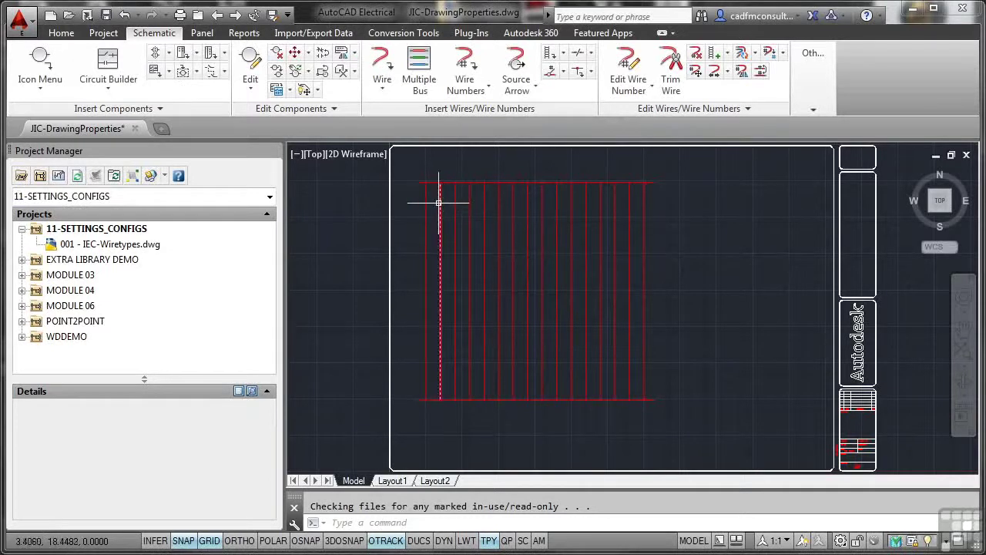
Save, place a Relay Coil tagged CR1 on the first vertical wire, and save again.
scroll(437, 202, up, 4)
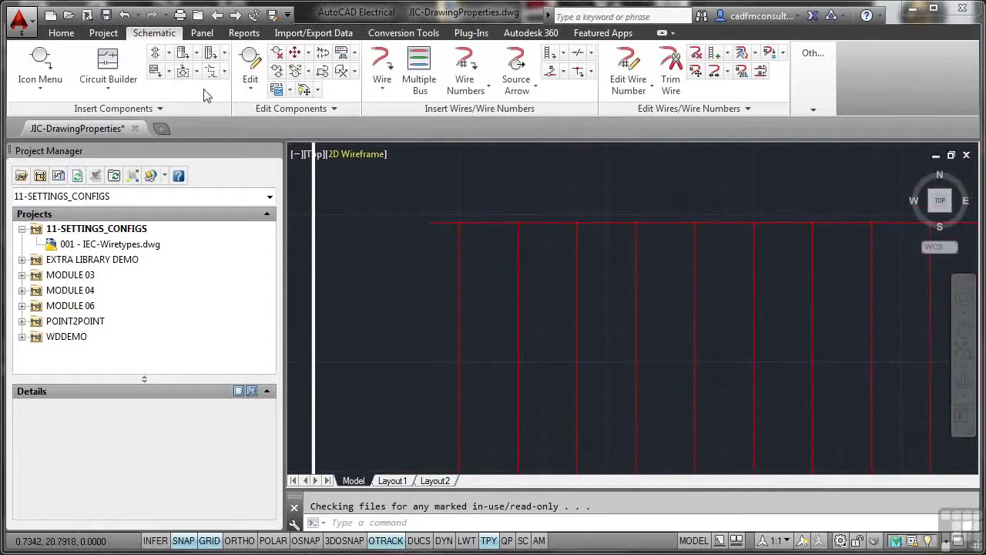
click(106, 16)
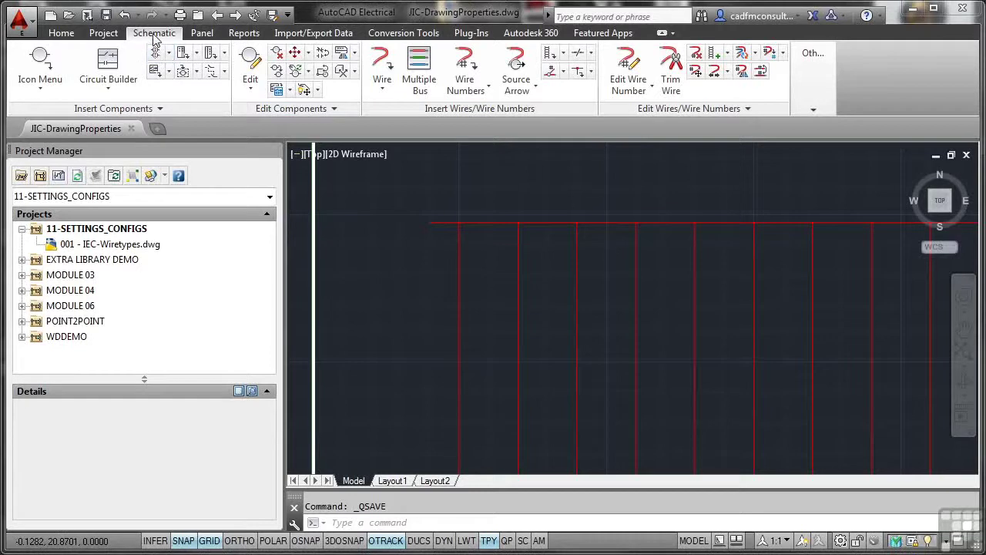
click(44, 61)
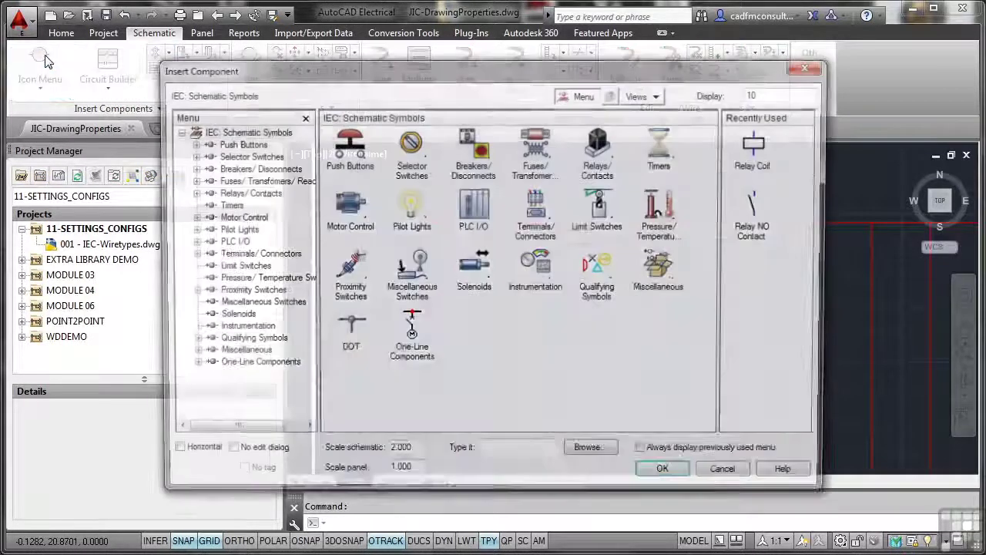
click(595, 146)
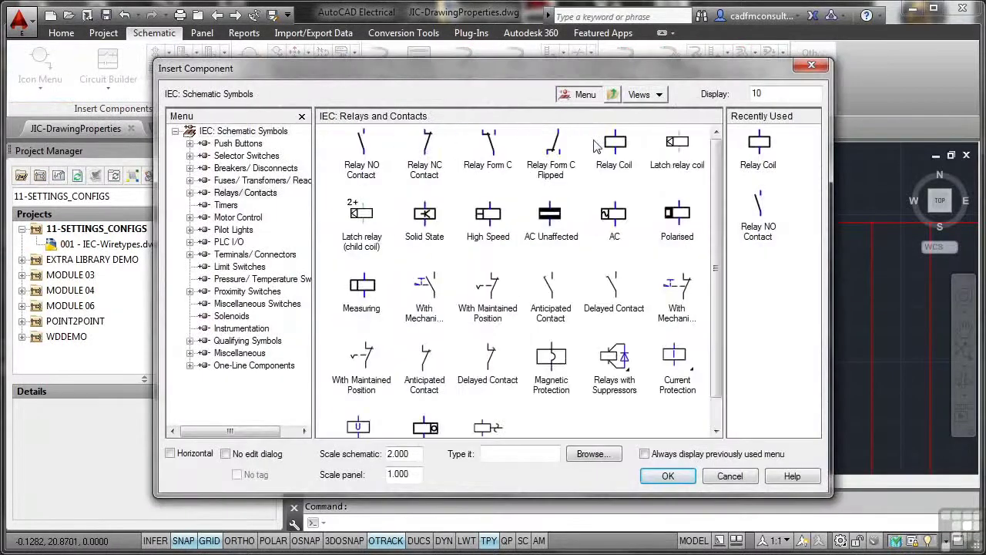
click(614, 142)
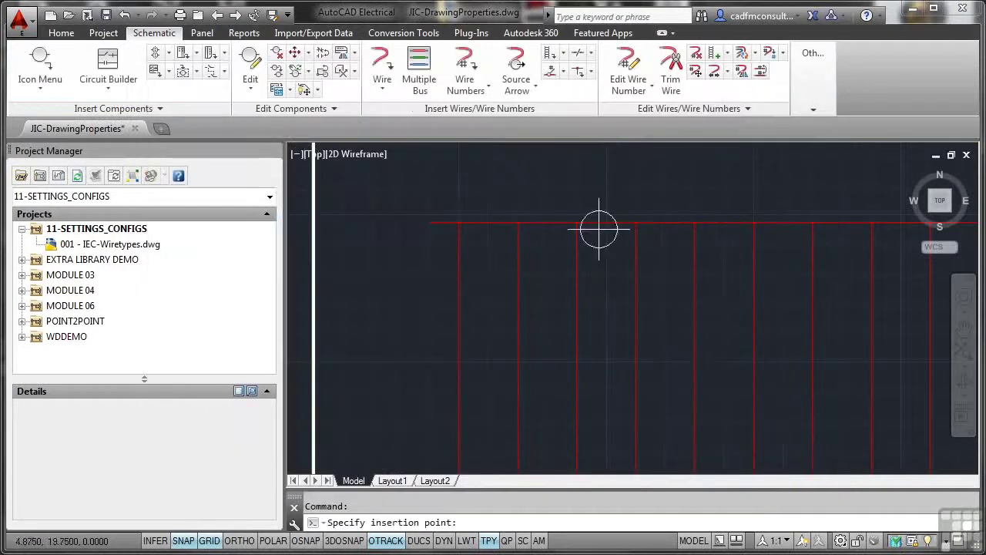
click(458, 345)
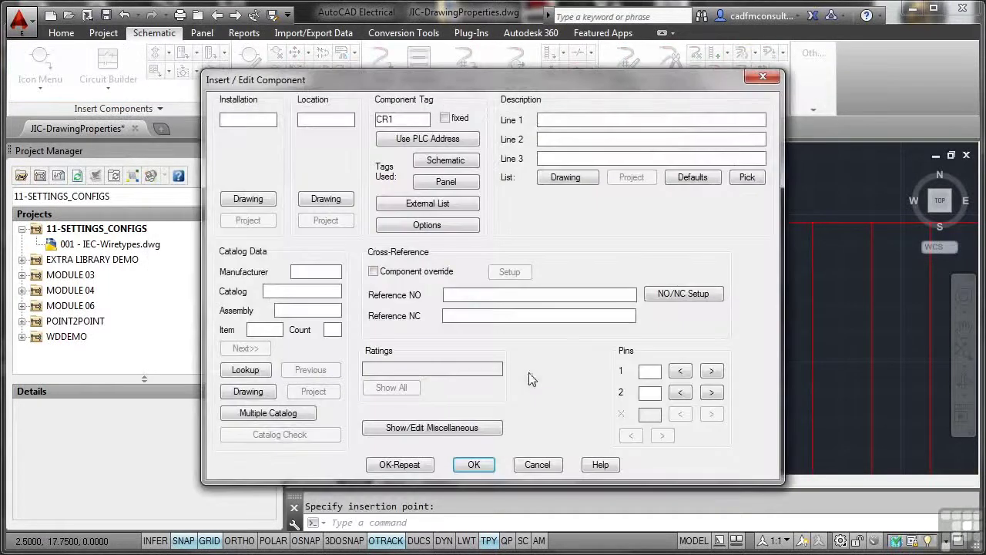
click(473, 464)
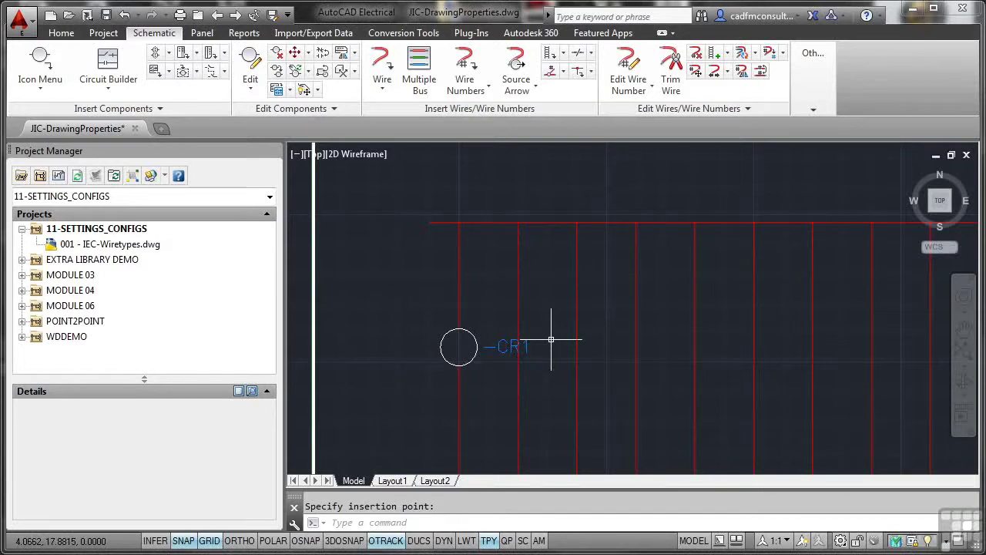
click(107, 15)
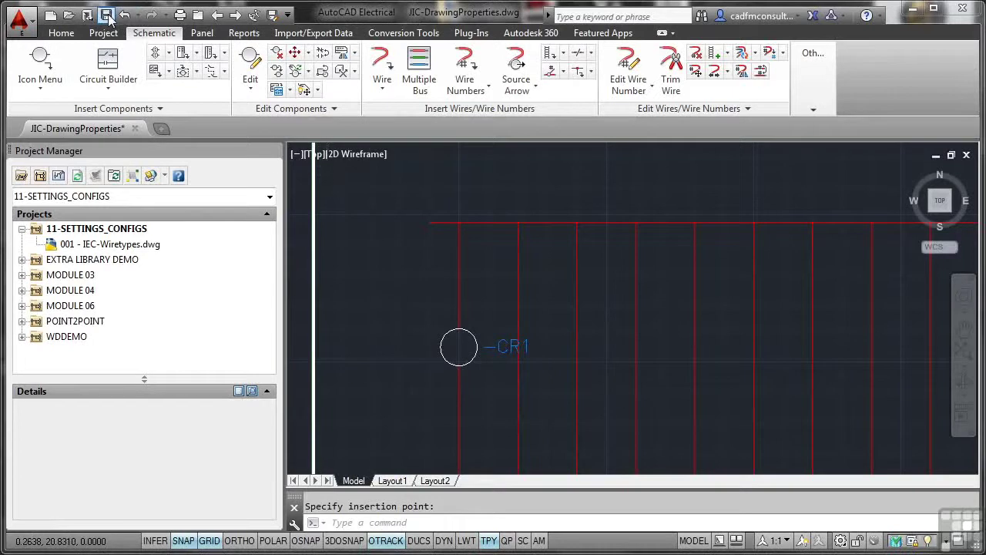
Add the active JIC-DrawingProperties drawing to the 11-SETTINGS_CONFIGS project, applying project defaults.
click(101, 229)
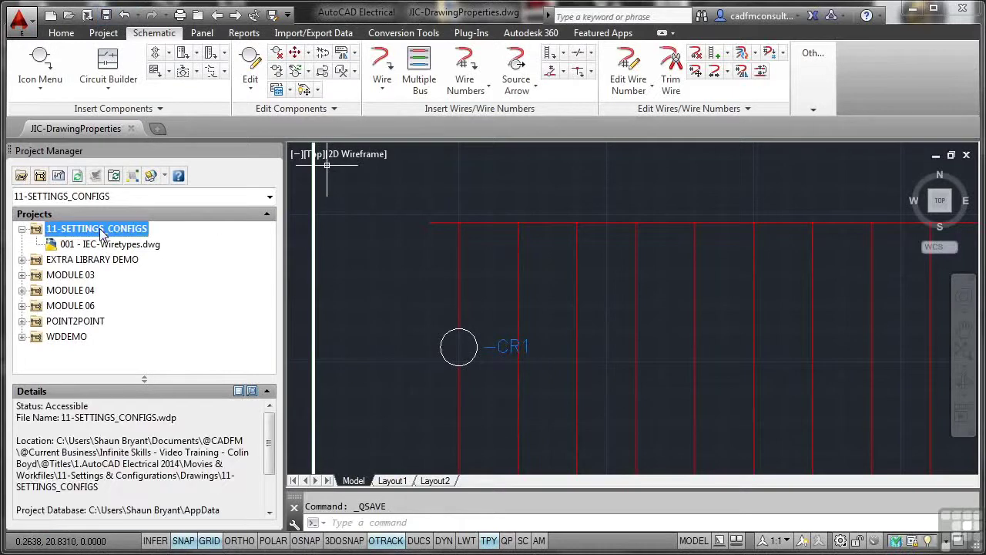
right_click(100, 230)
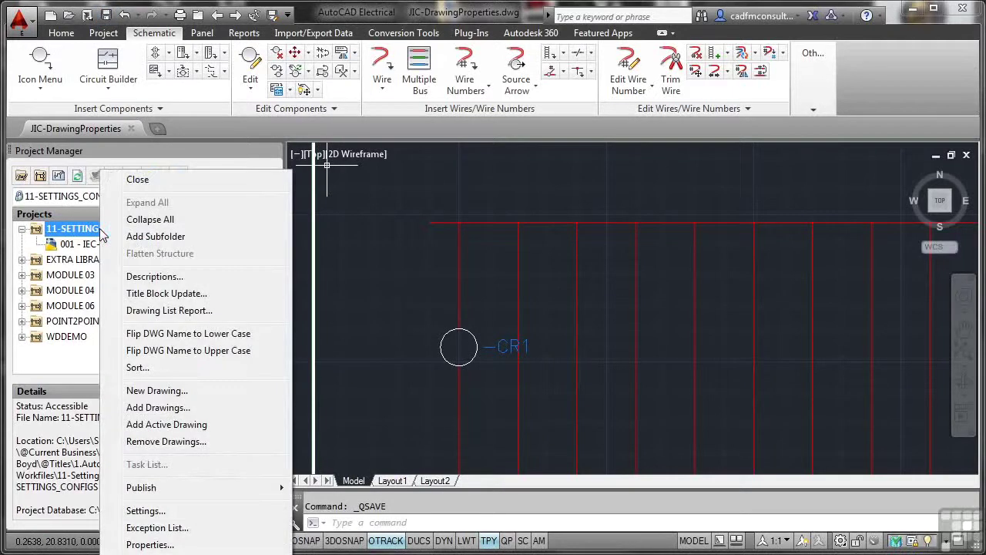
click(201, 424)
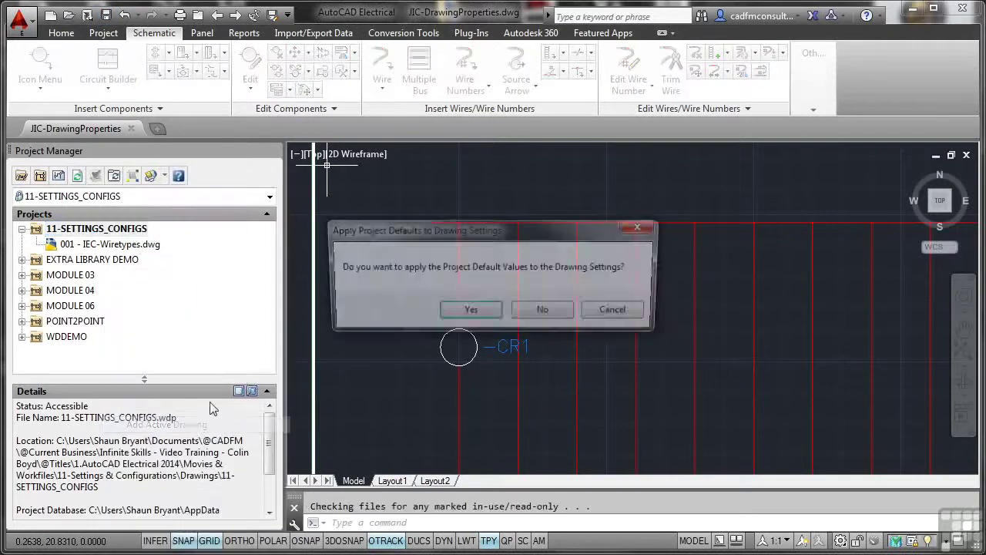
click(471, 312)
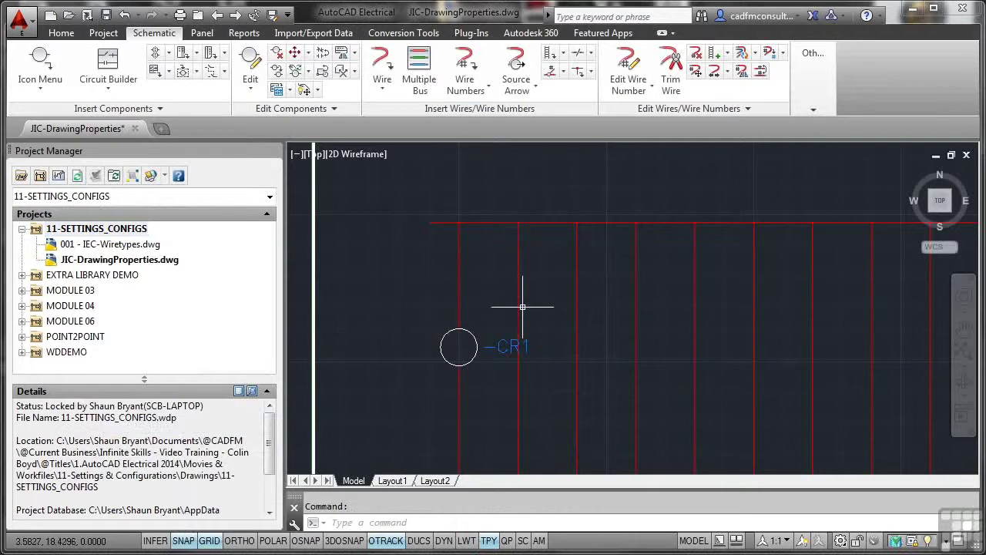
click(124, 262)
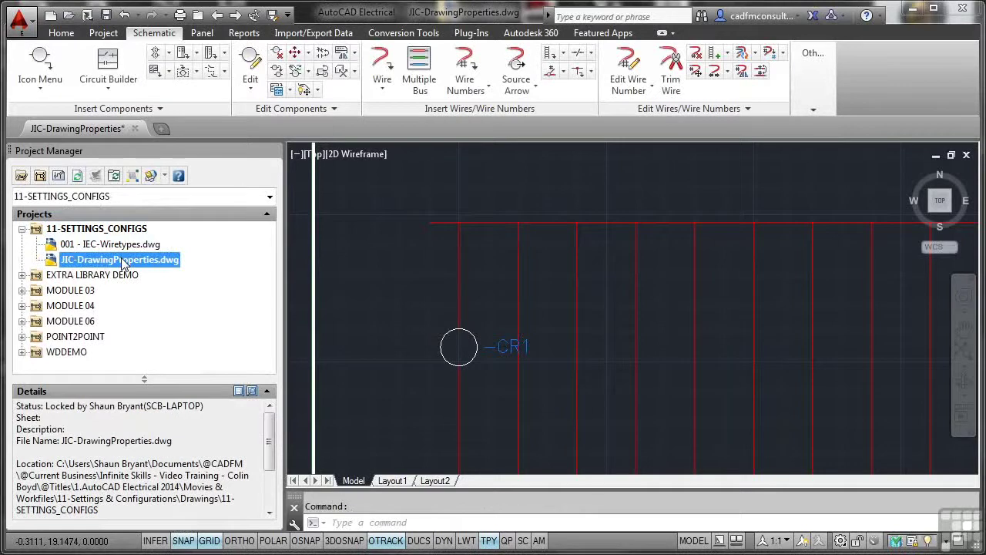
right_click(123, 263)
Open Drawing Properties for JIC-DrawingProperties.dwg and enter 002 in the Sheet field.
mouse_move(213, 388)
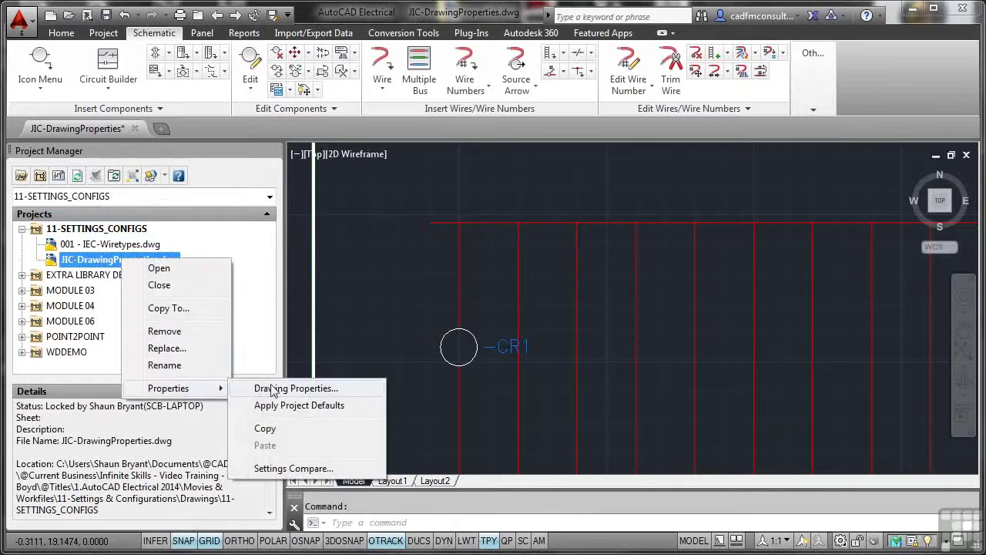
click(296, 389)
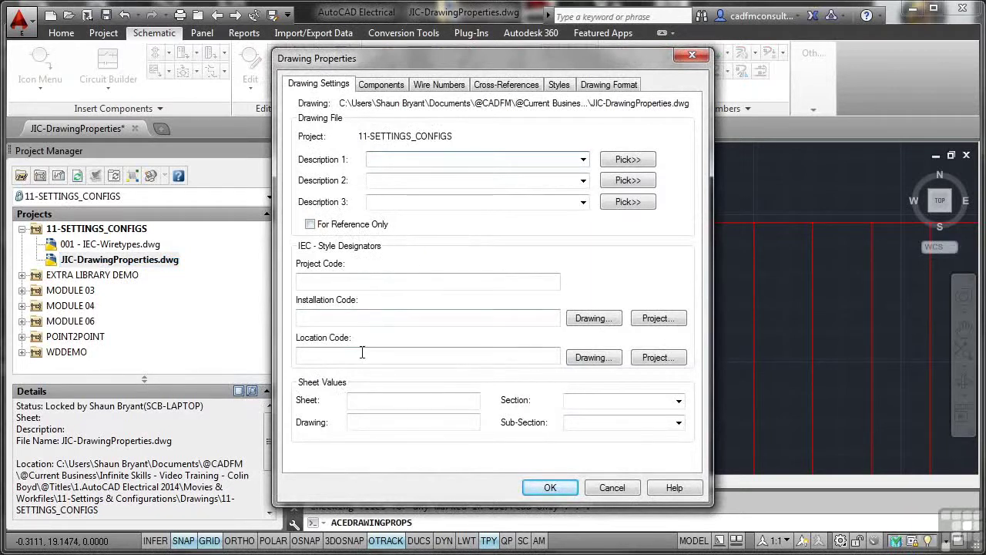
click(354, 398)
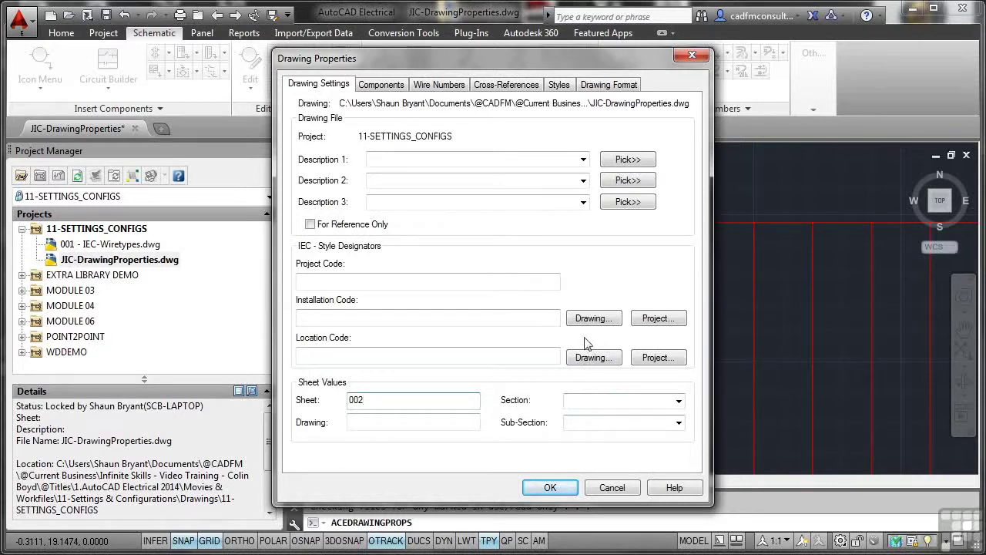
On the Components tab, change the sequential tag start value from 1 to 001.
click(381, 85)
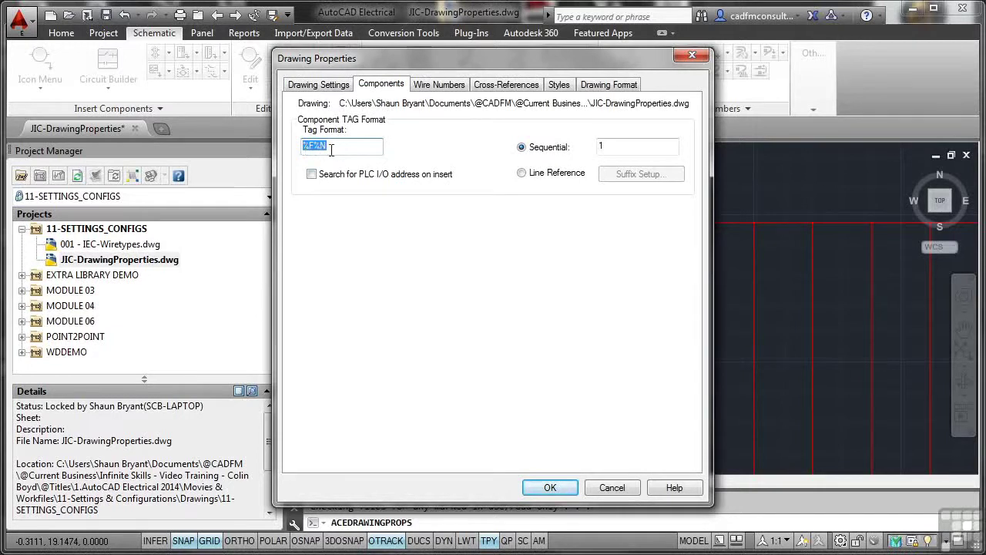
double_click(608, 146)
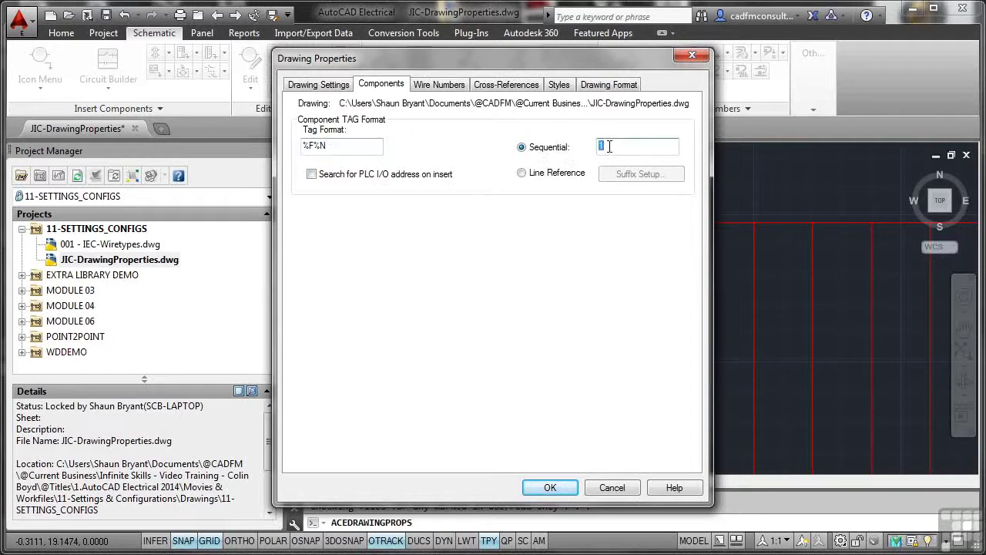
text(00)
Set the wire number sequential start value to 001 on the Wire Numbers tab.
click(439, 85)
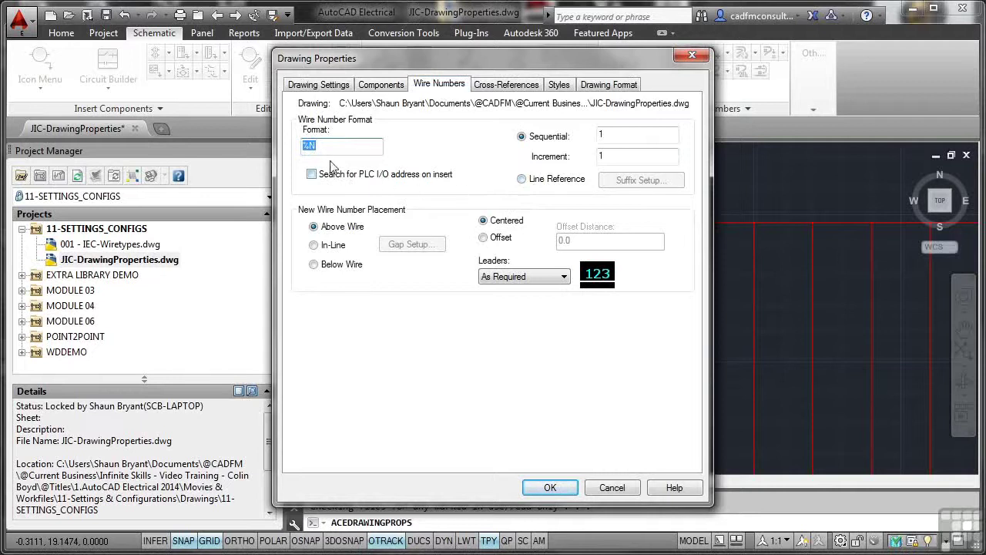
double_click(608, 136)
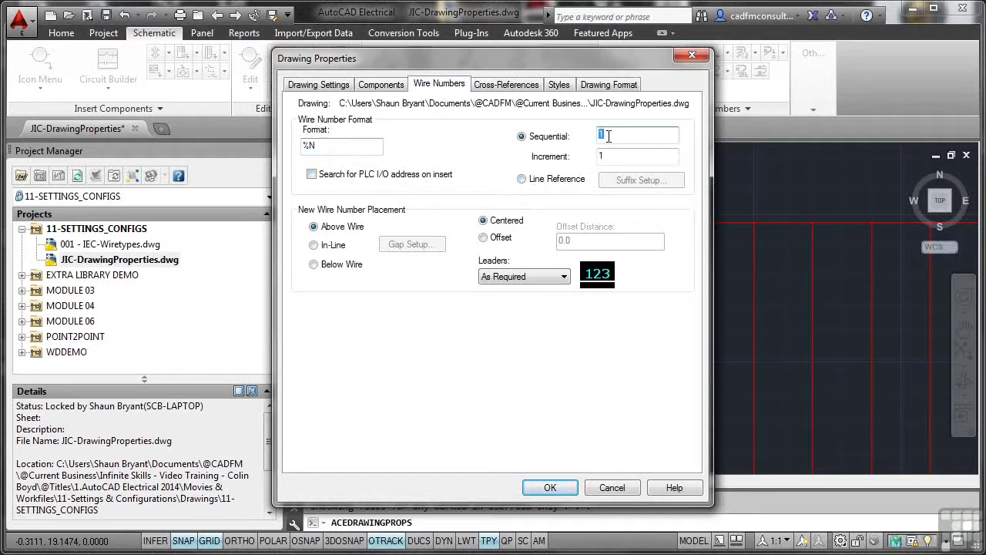
text(00)
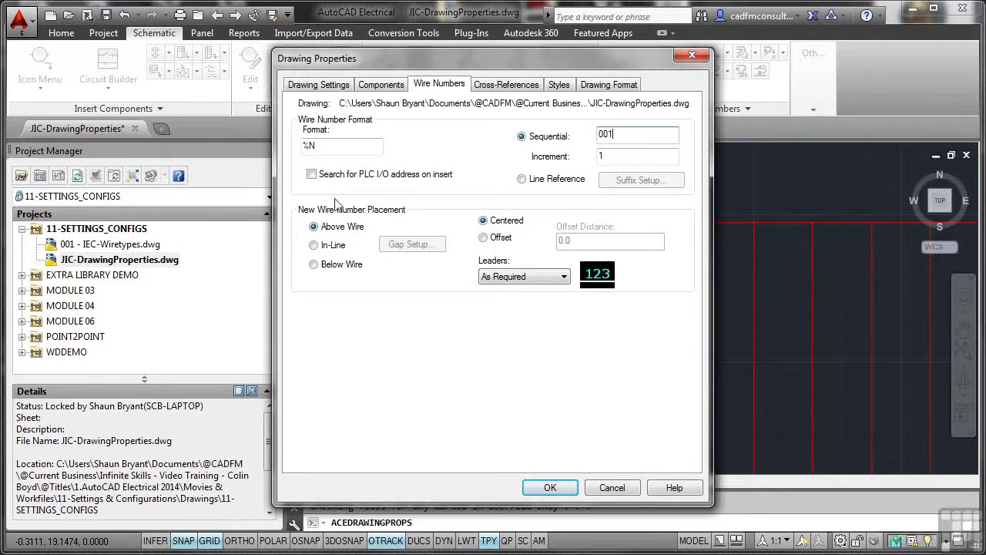
Keep new wire numbers Above Wire and Centered, with leaders As Required.
click(316, 247)
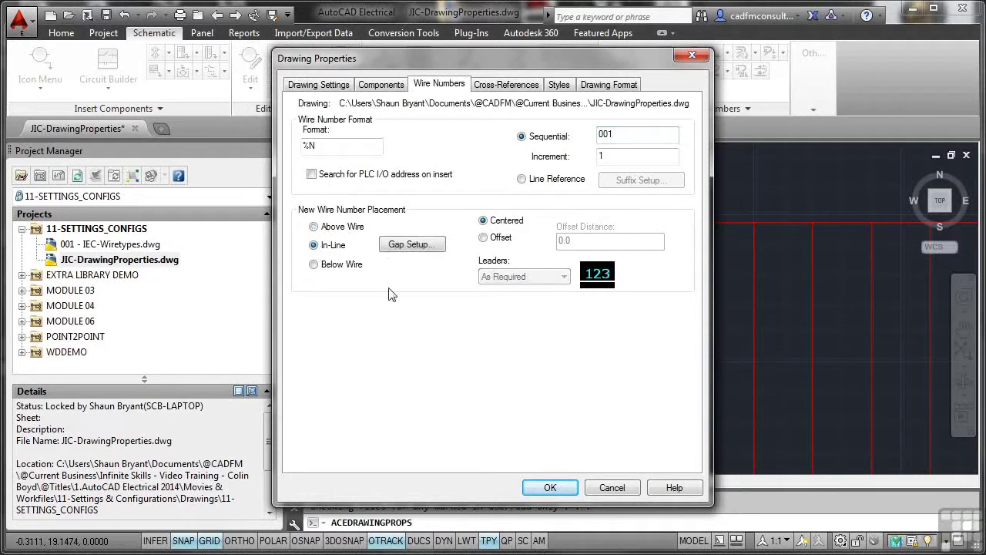
click(314, 264)
click(314, 227)
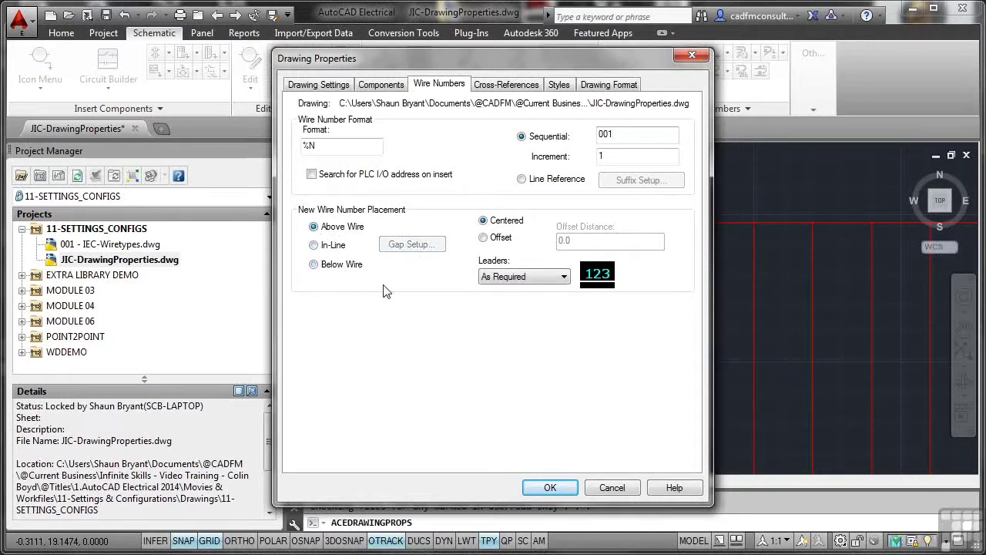
click(483, 238)
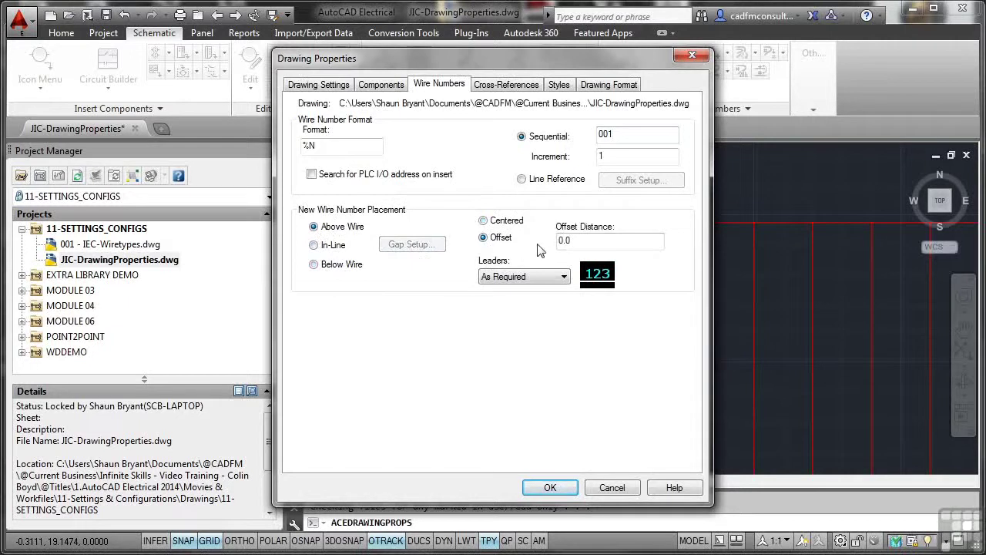
click(485, 222)
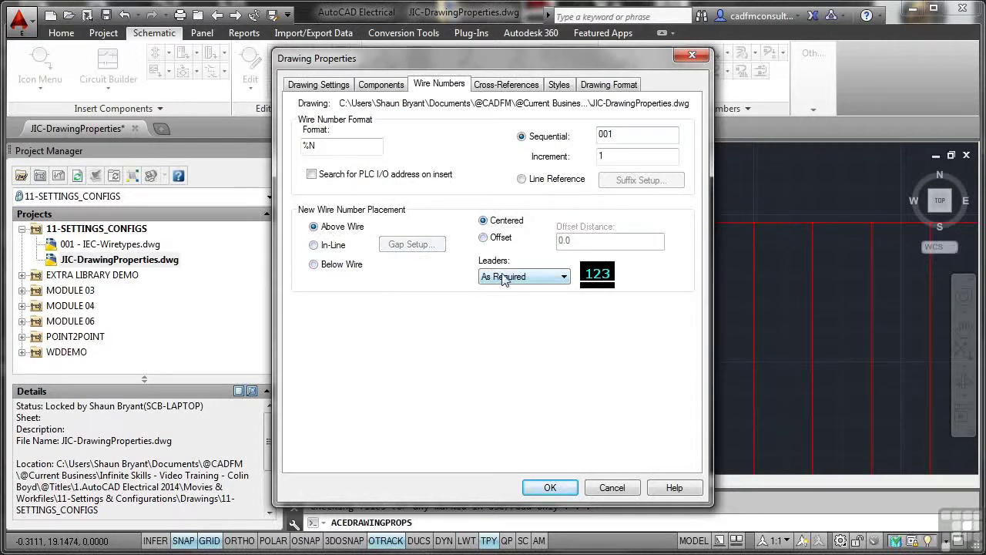
click(561, 277)
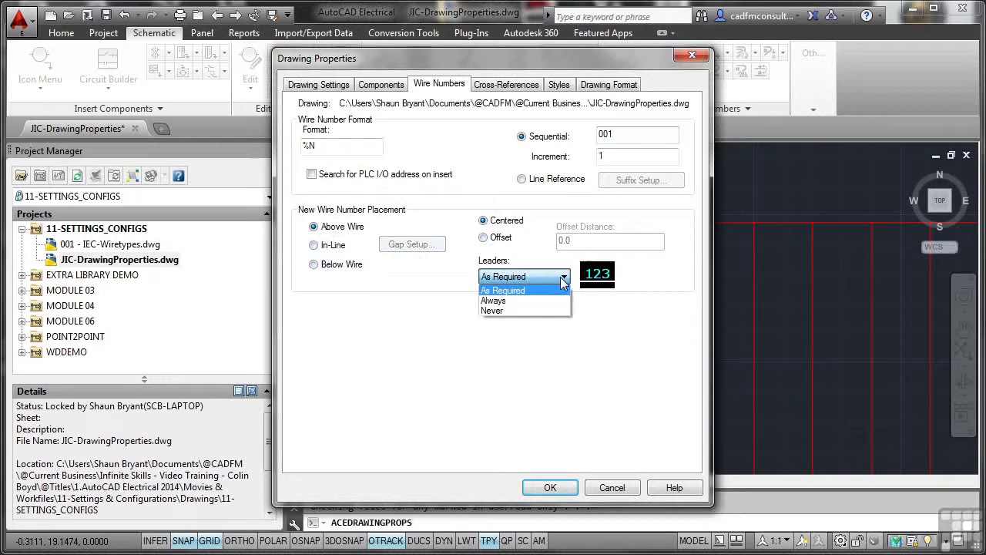
click(515, 291)
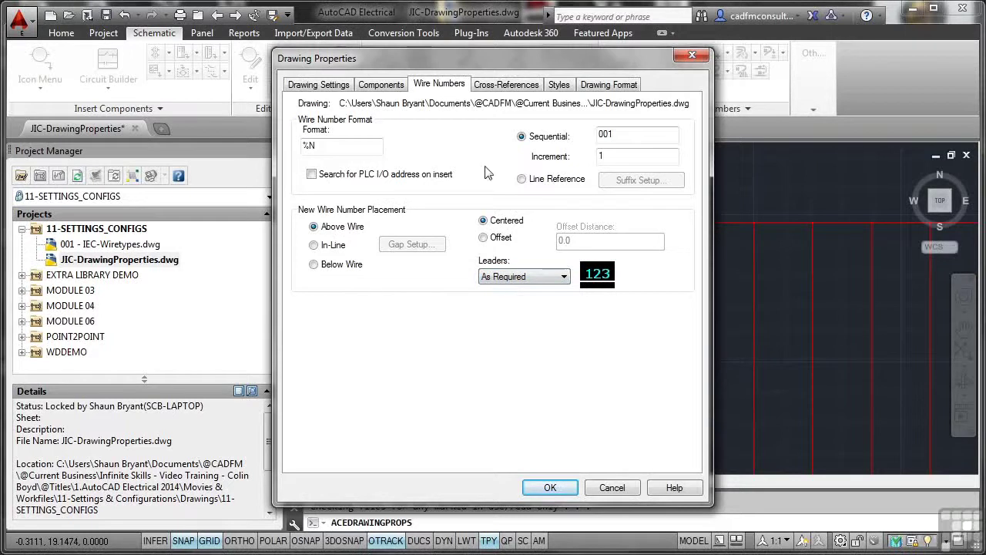
click(508, 85)
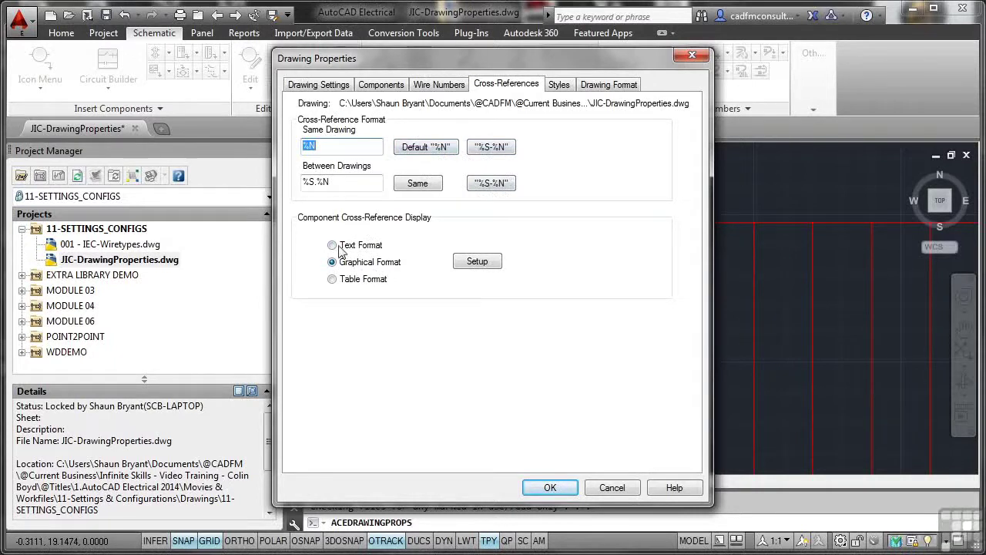
Review the Styles and Drawing Format tabs, then apply the Drawing Properties with OK.
click(559, 84)
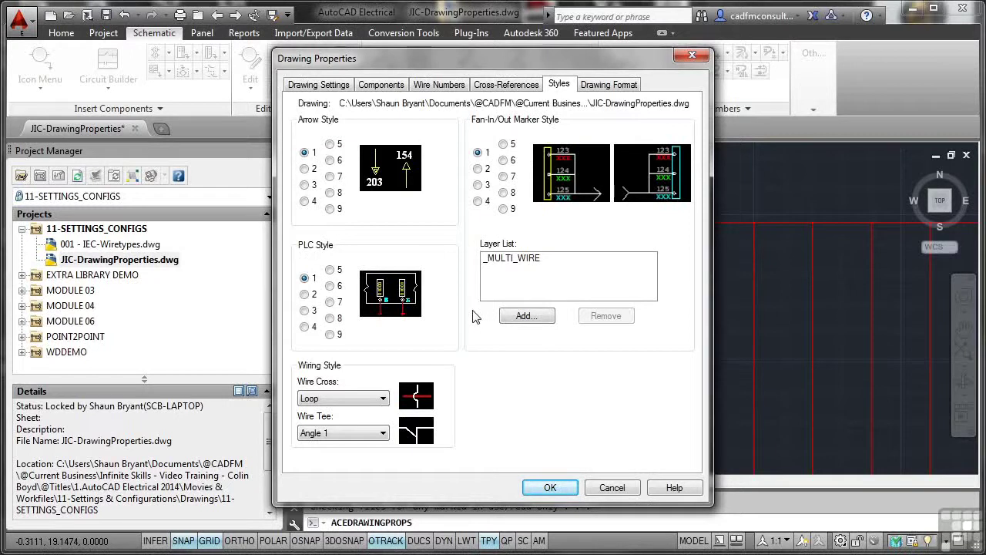
click(606, 86)
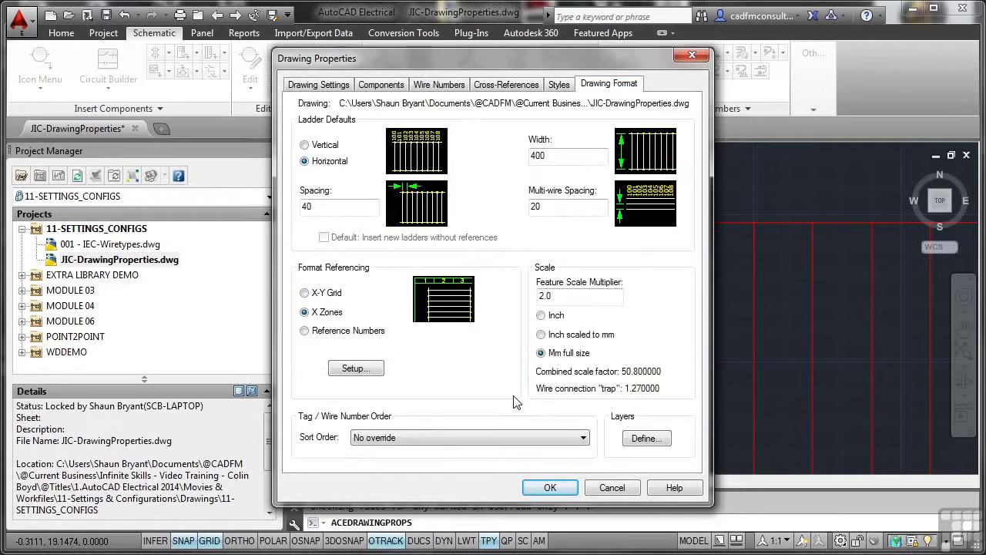
click(537, 489)
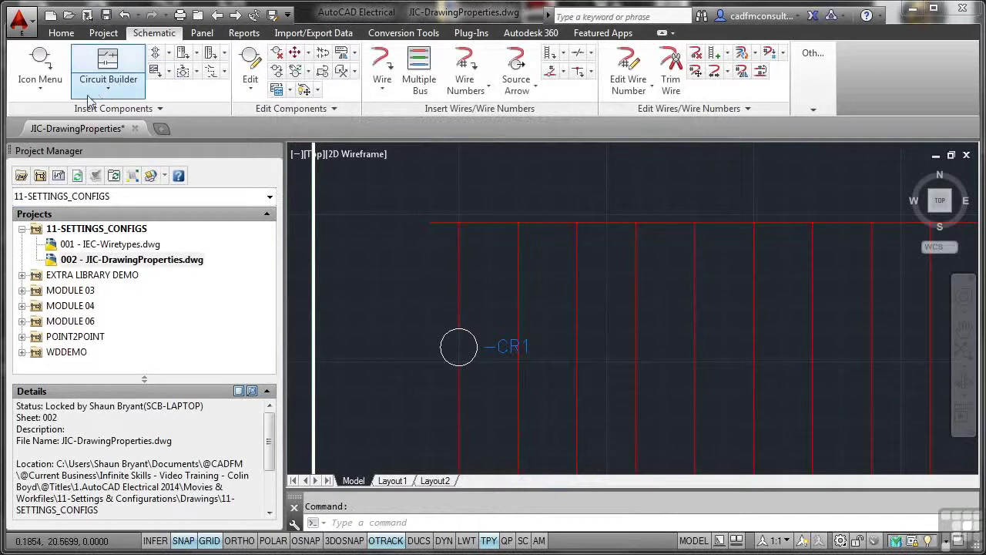
Insert two Relay Coils on the ladder wires, tagged CR001 and CR002, using OK-Repeat.
click(39, 66)
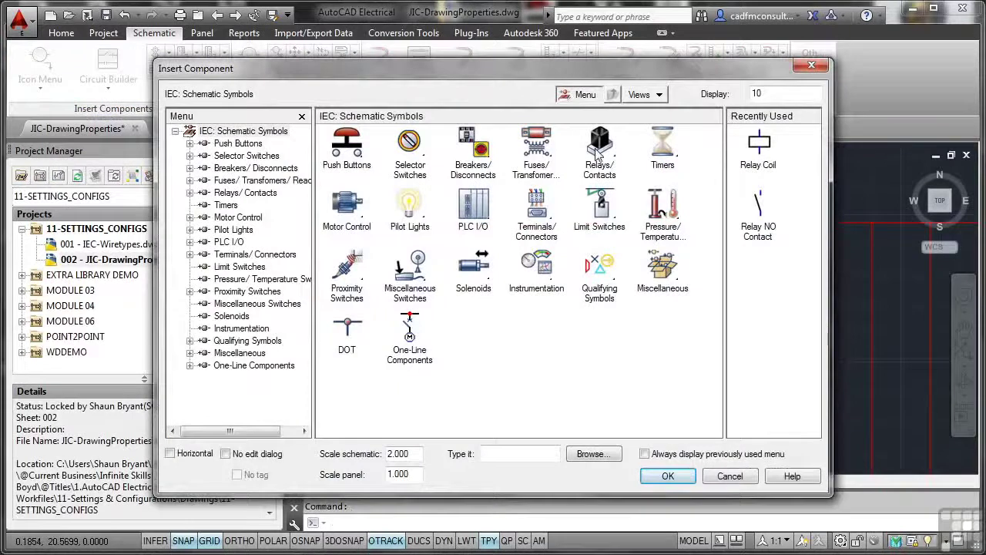
click(598, 152)
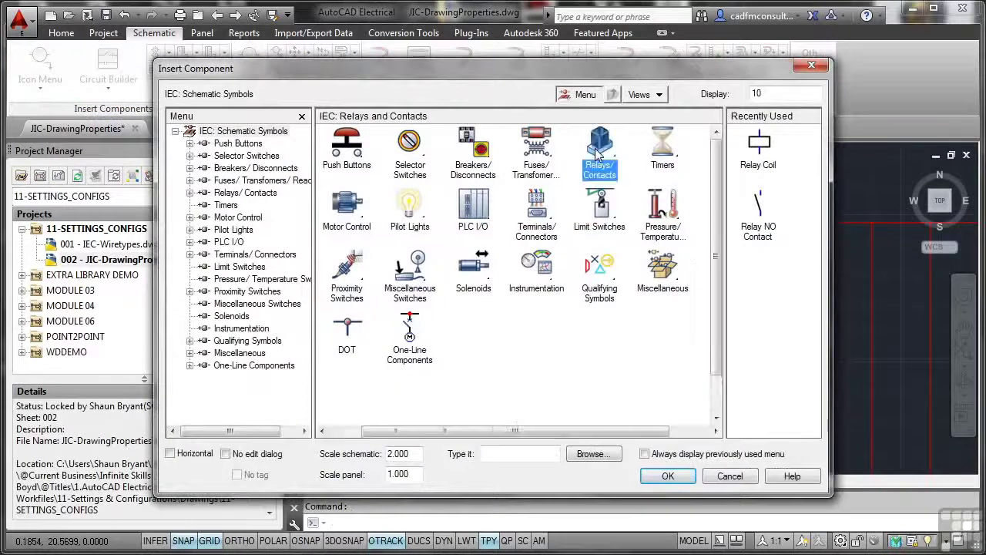
click(610, 154)
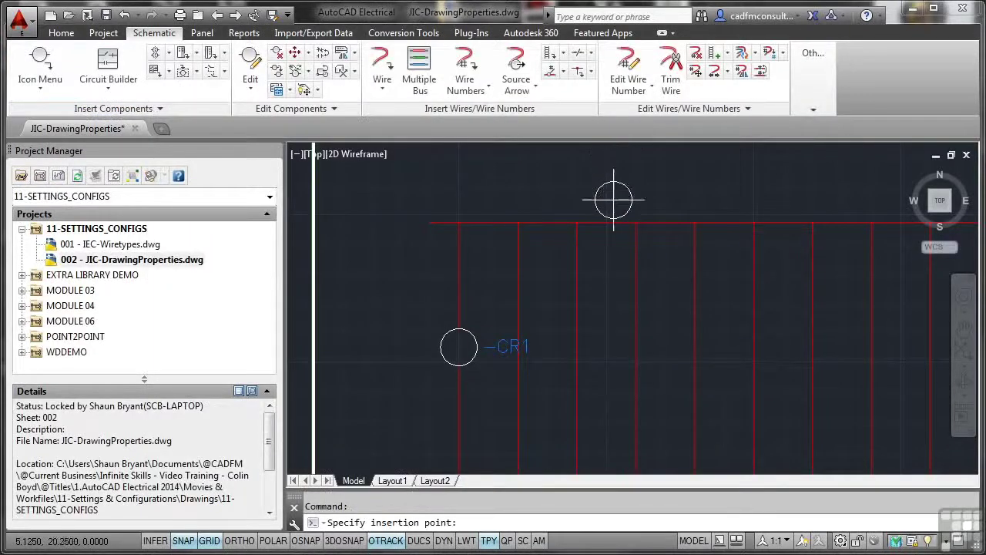
click(635, 347)
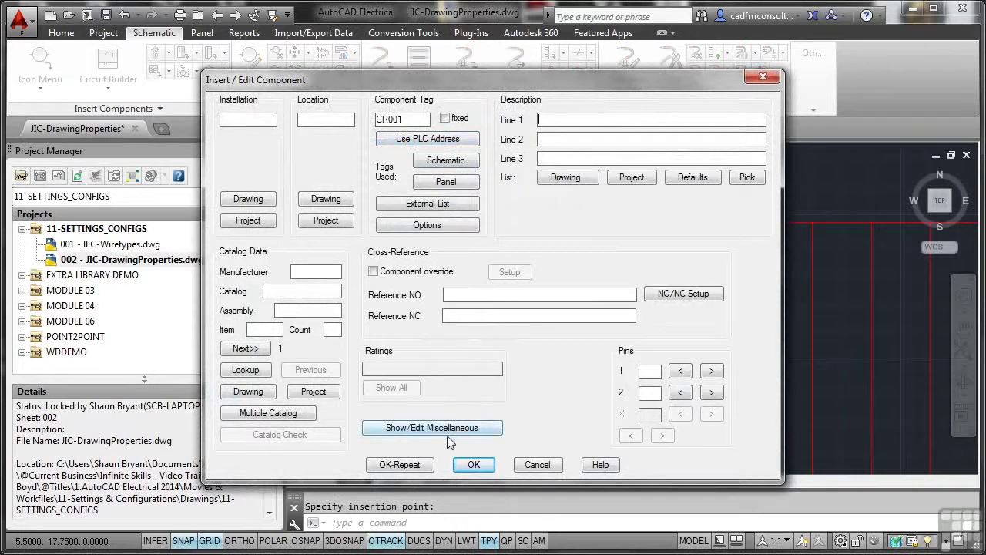
click(399, 465)
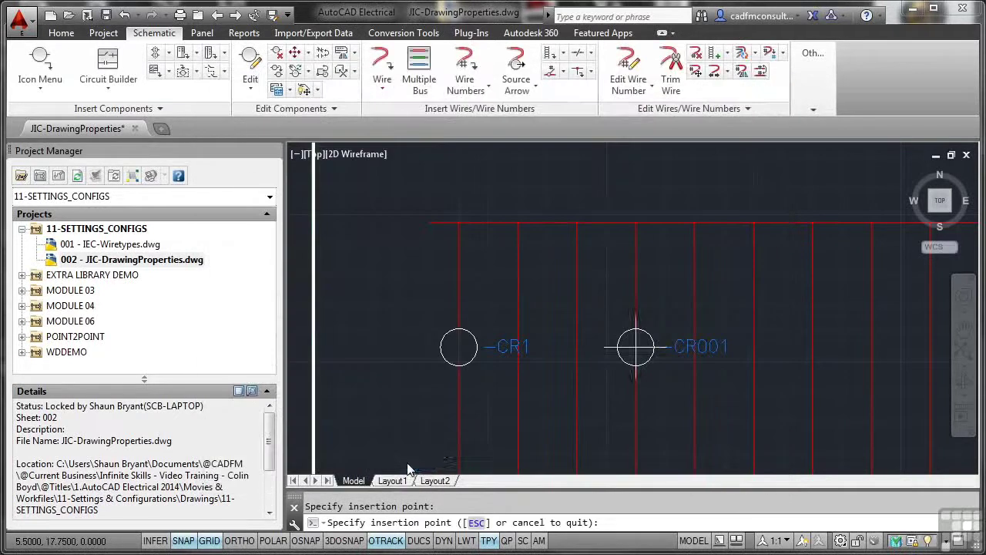
click(636, 421)
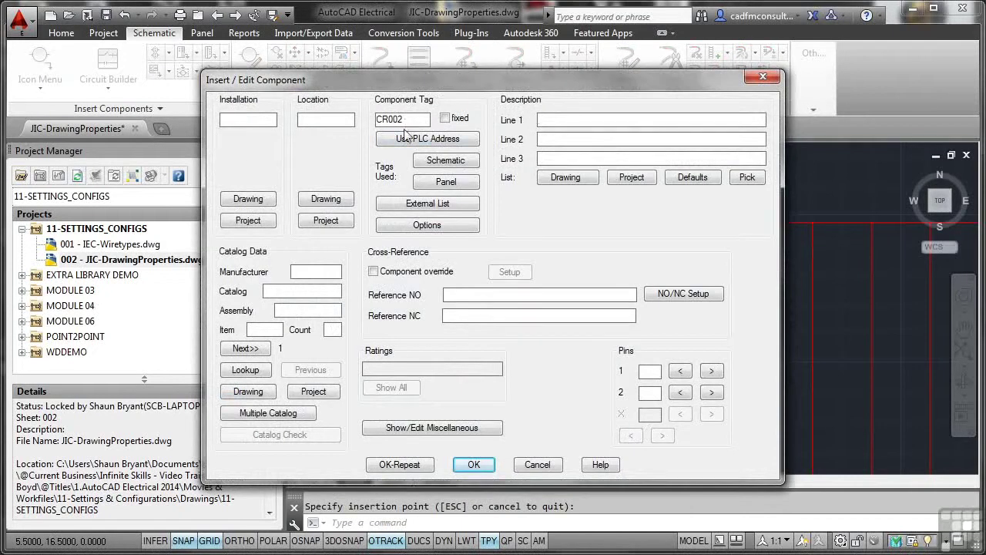
click(472, 464)
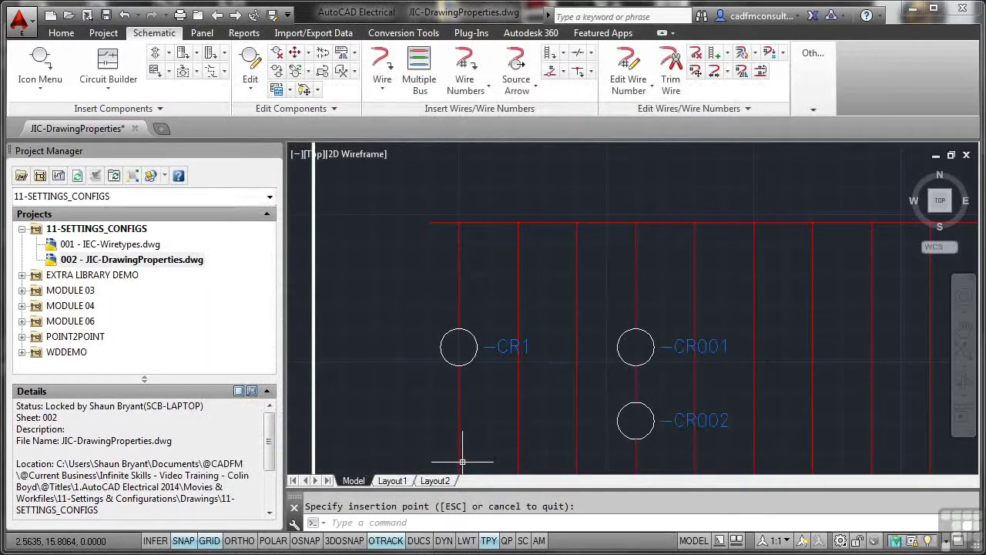
Edit the CR1 relay coil and change its tag to CR003.
key(Escape)
click(505, 346)
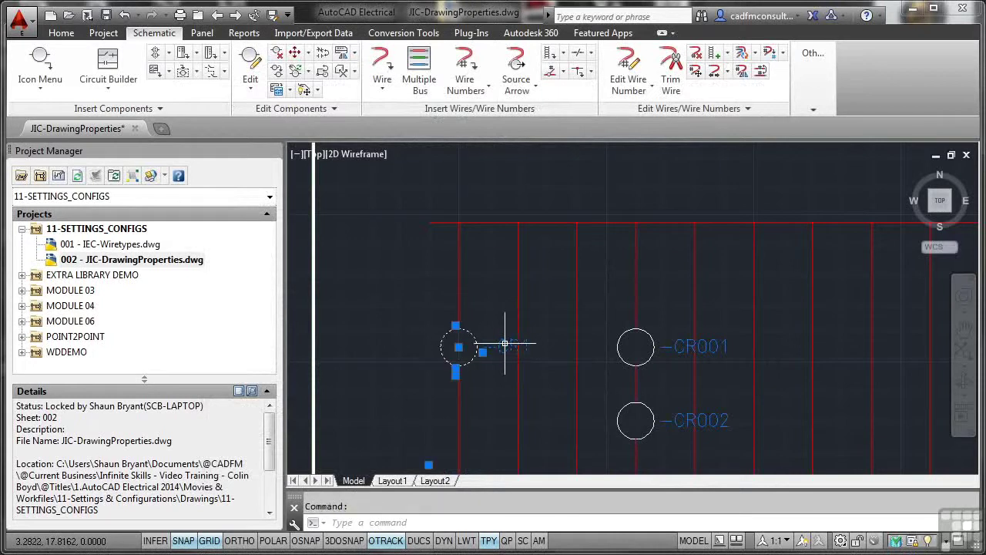
right_click(505, 346)
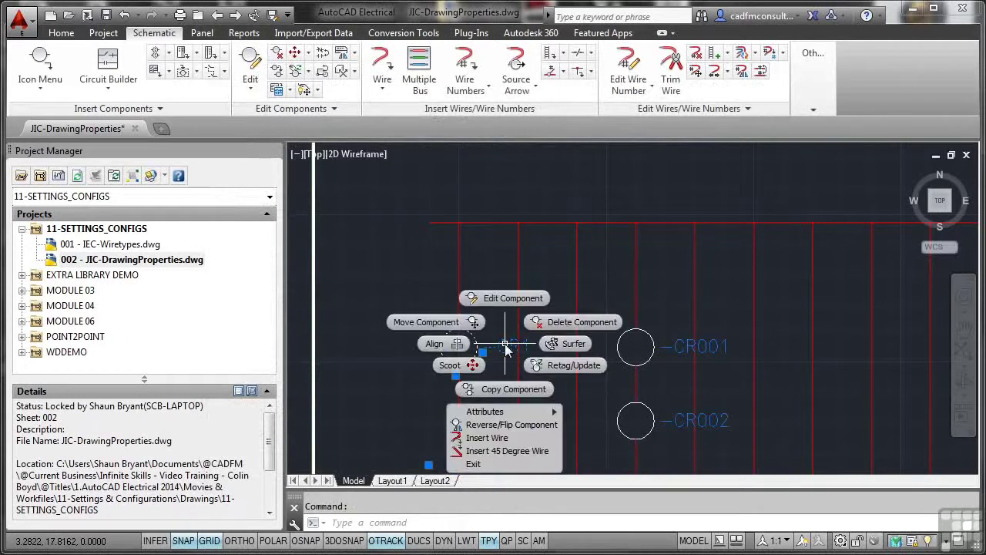
click(515, 298)
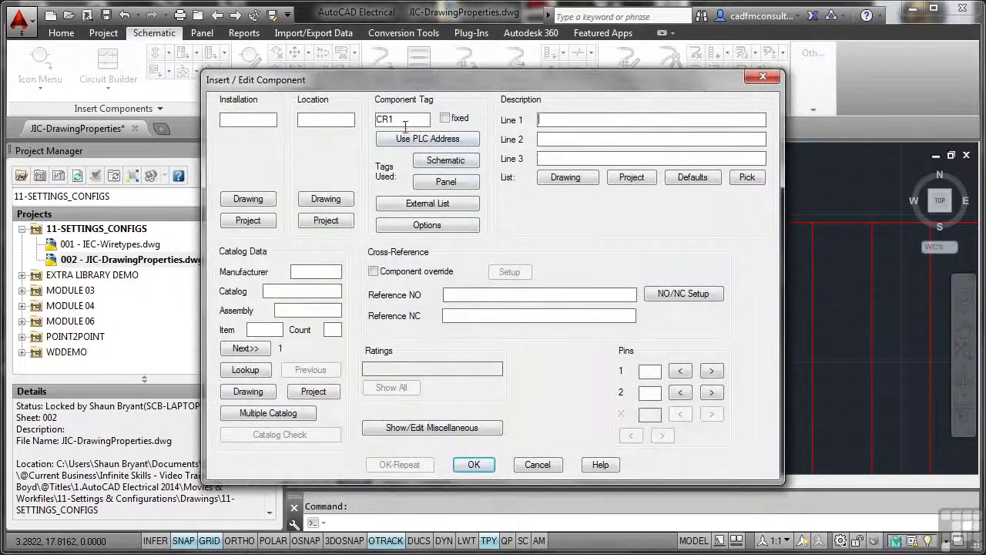
text(003)
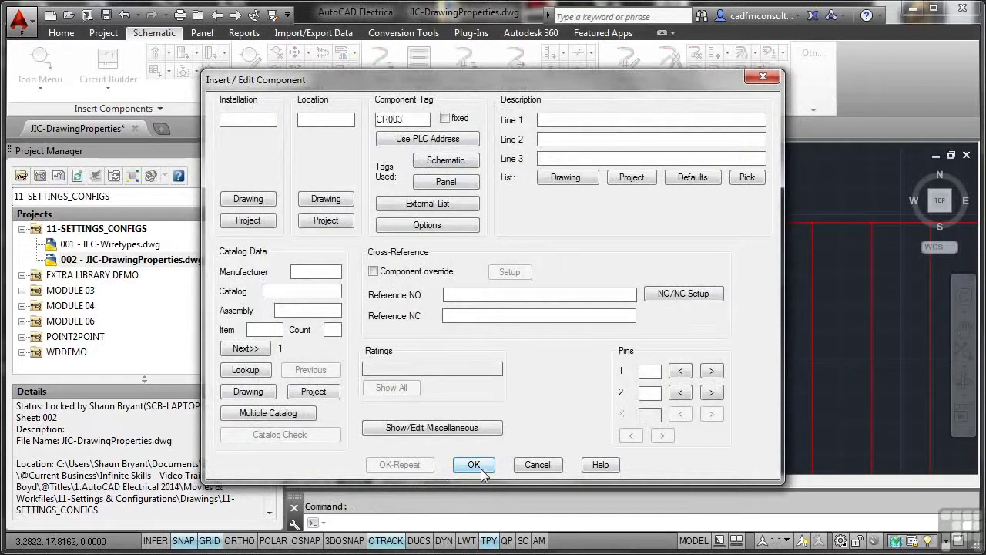
click(476, 465)
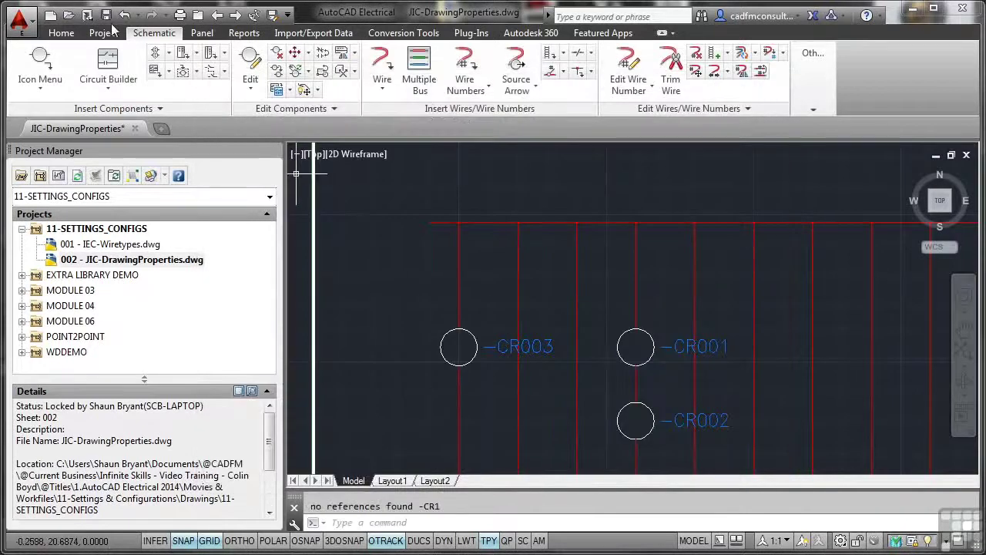
Insert a fourth Relay Coil on the upper rung, tagged CR004.
click(41, 61)
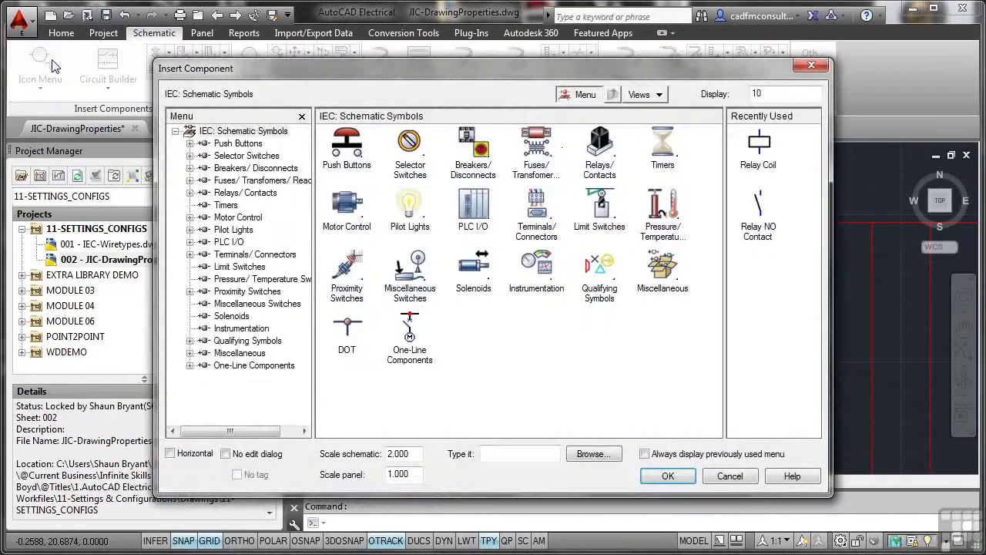
click(599, 153)
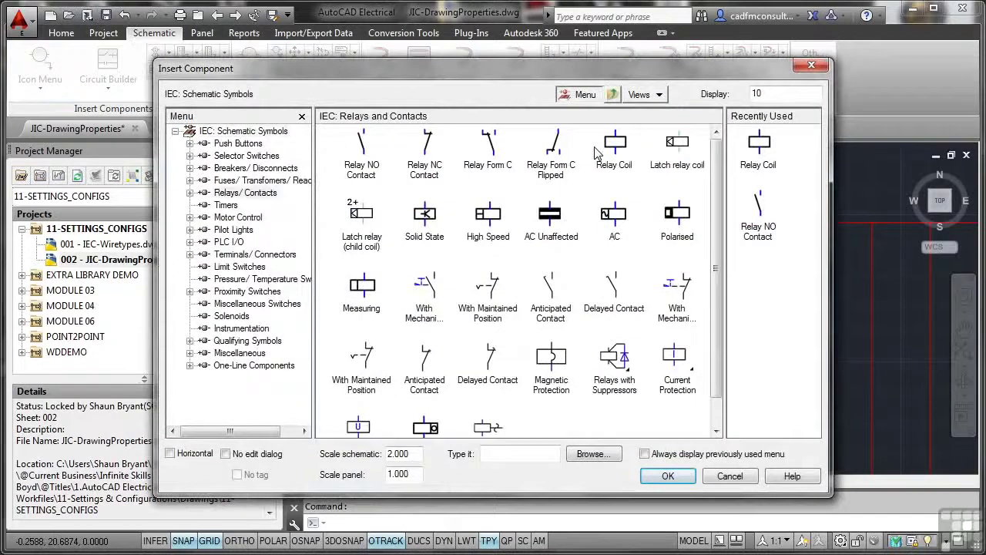
click(613, 157)
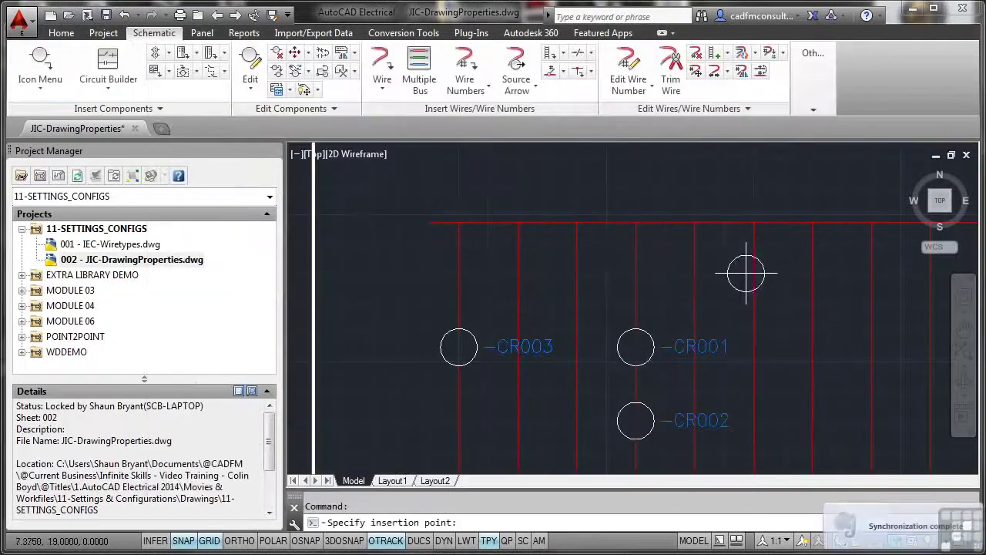
click(735, 265)
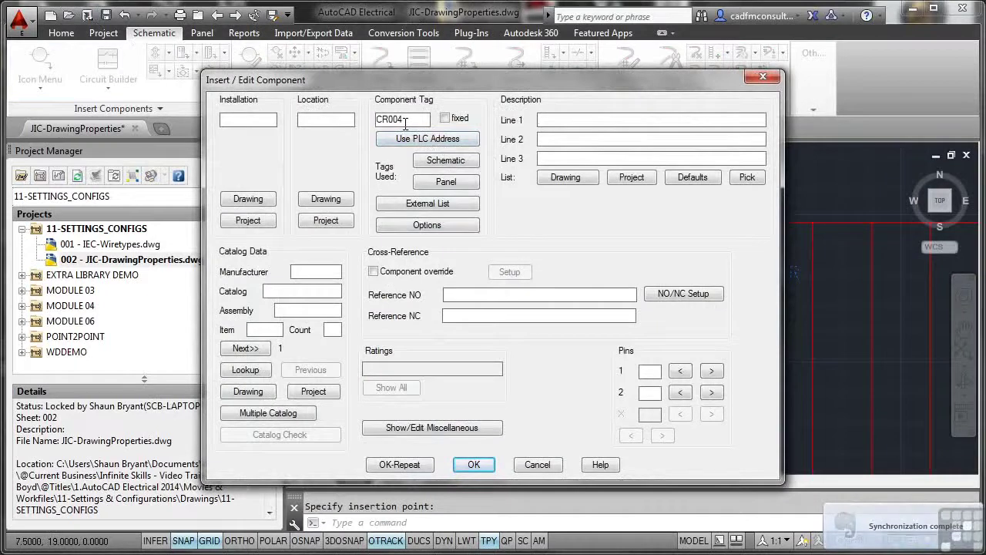
click(471, 465)
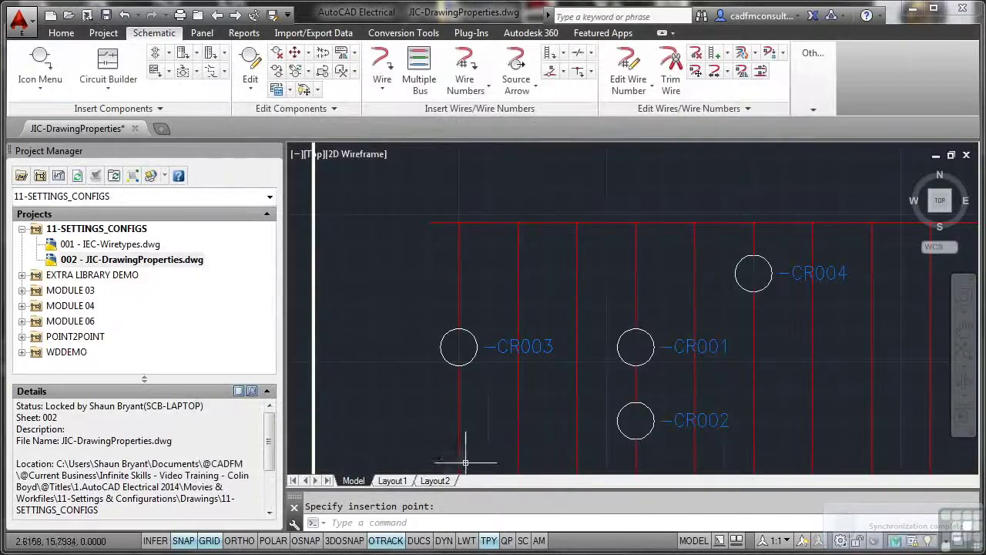